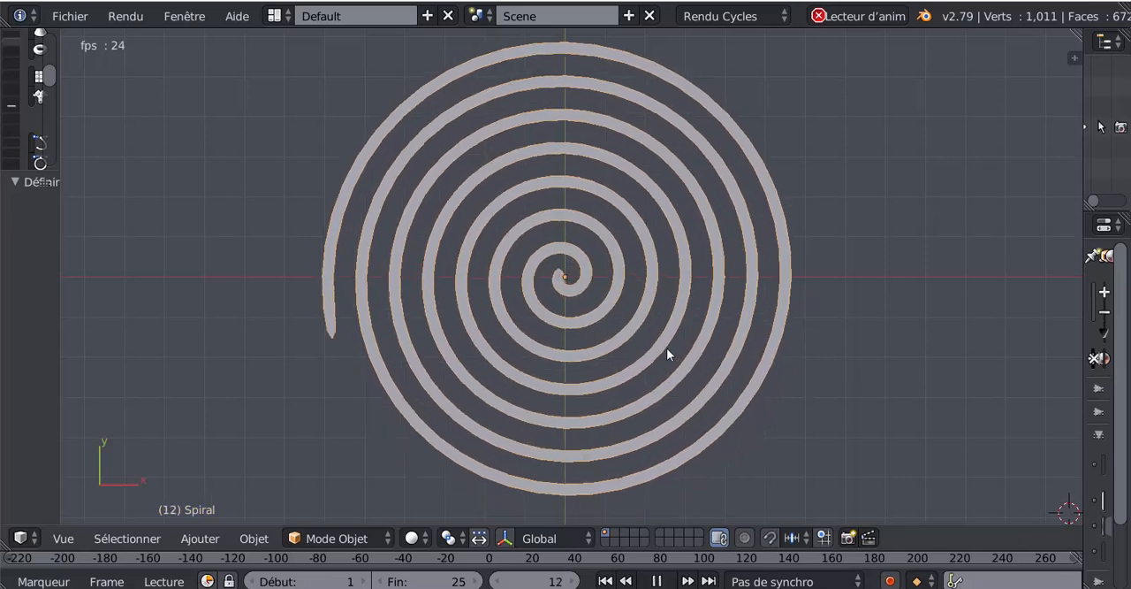
# Step: Play and stop the spiral's rotation animation, forward and in reverse, to examine the hypnotic effect
pyautogui.click(656, 580)
pyautogui.click(646, 581)
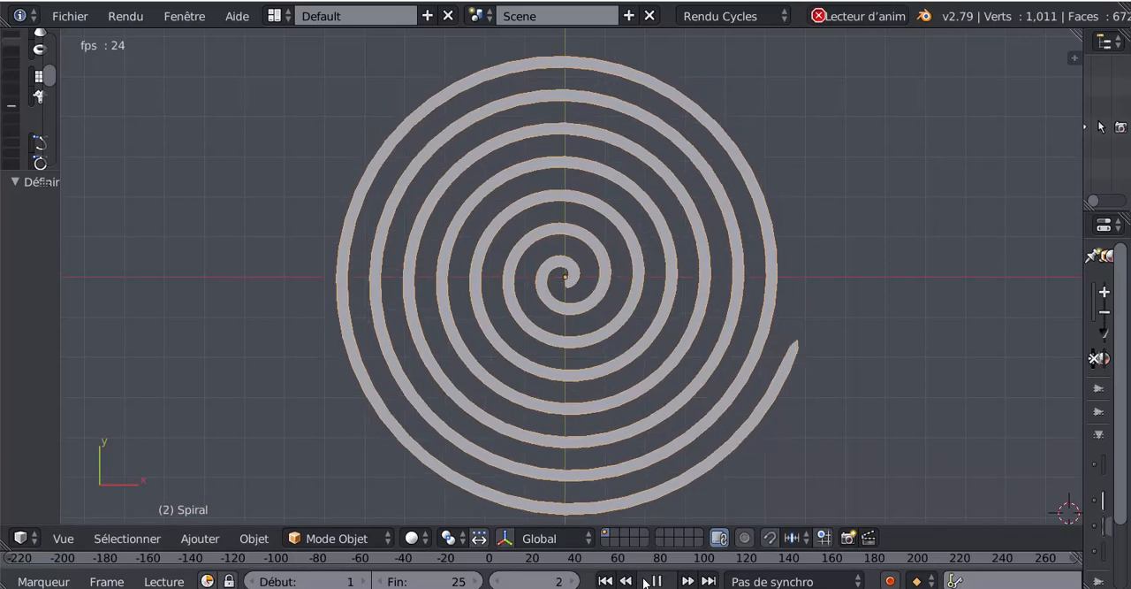
pyautogui.click(656, 580)
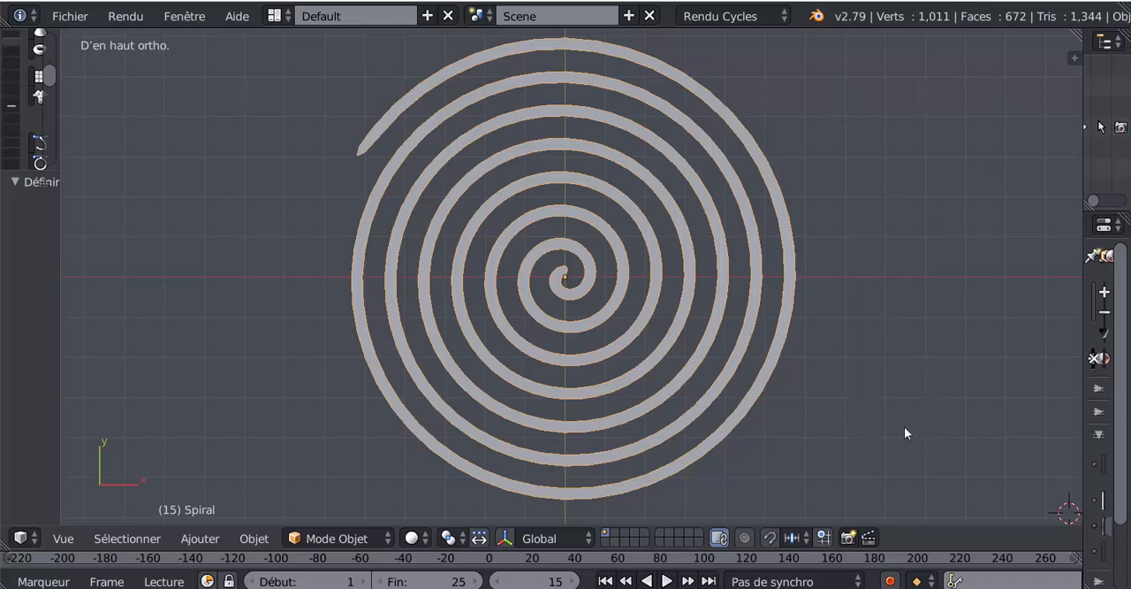
pyautogui.click(666, 580)
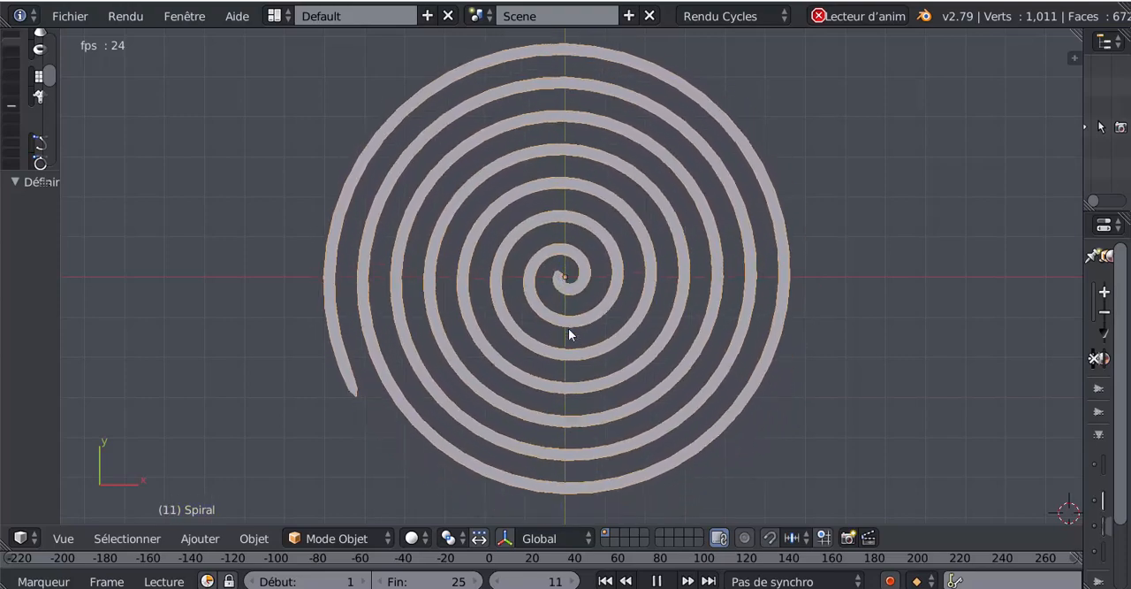
pyautogui.click(657, 580)
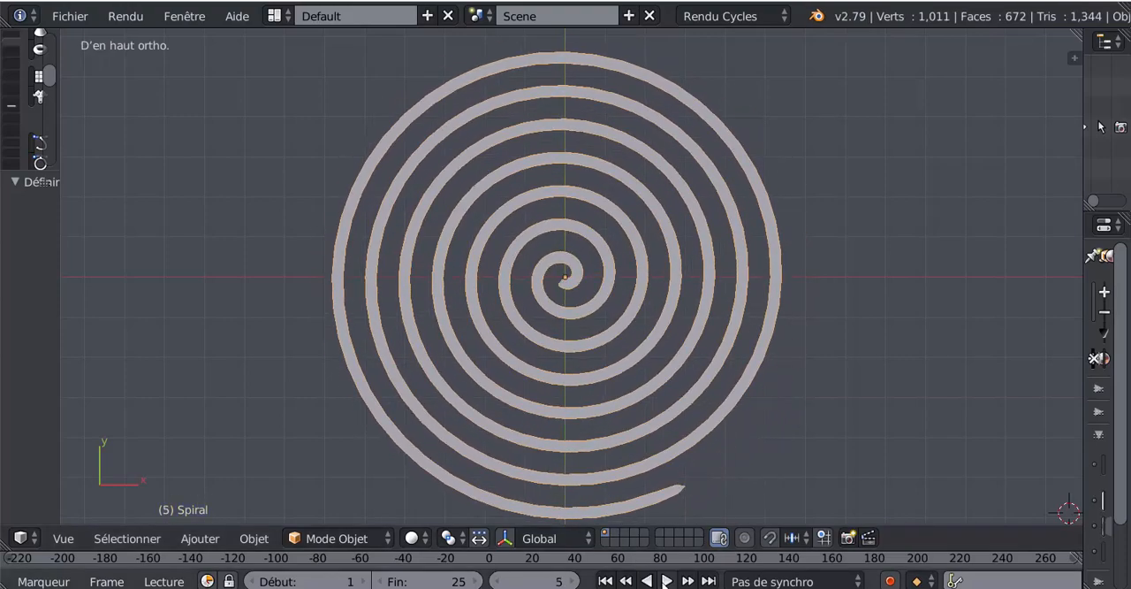
pyautogui.click(647, 580)
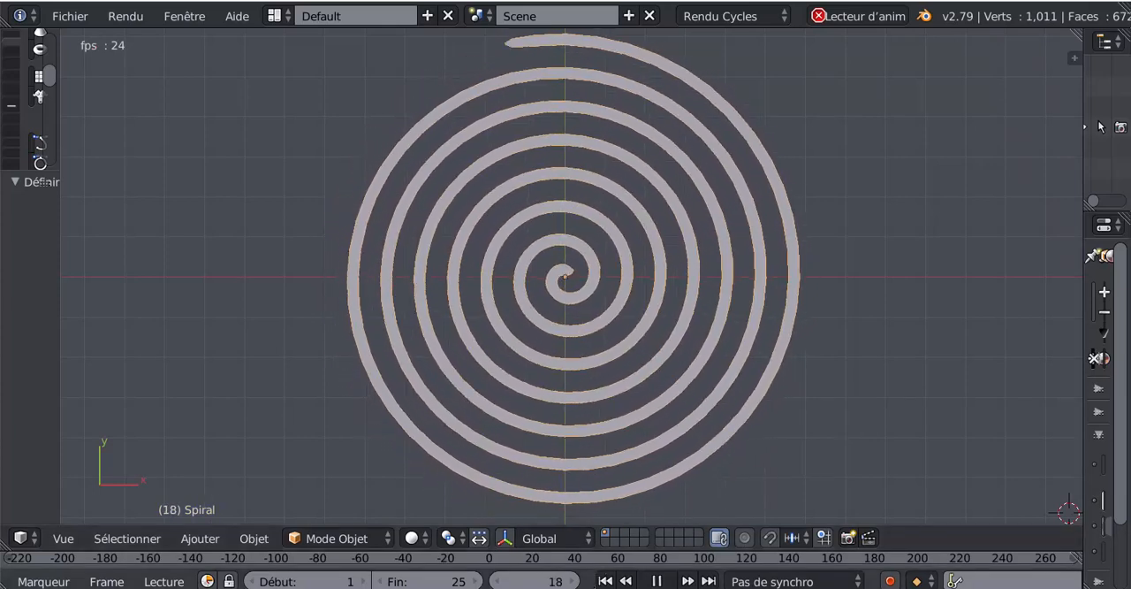
pyautogui.hotkey('alt', 'a')
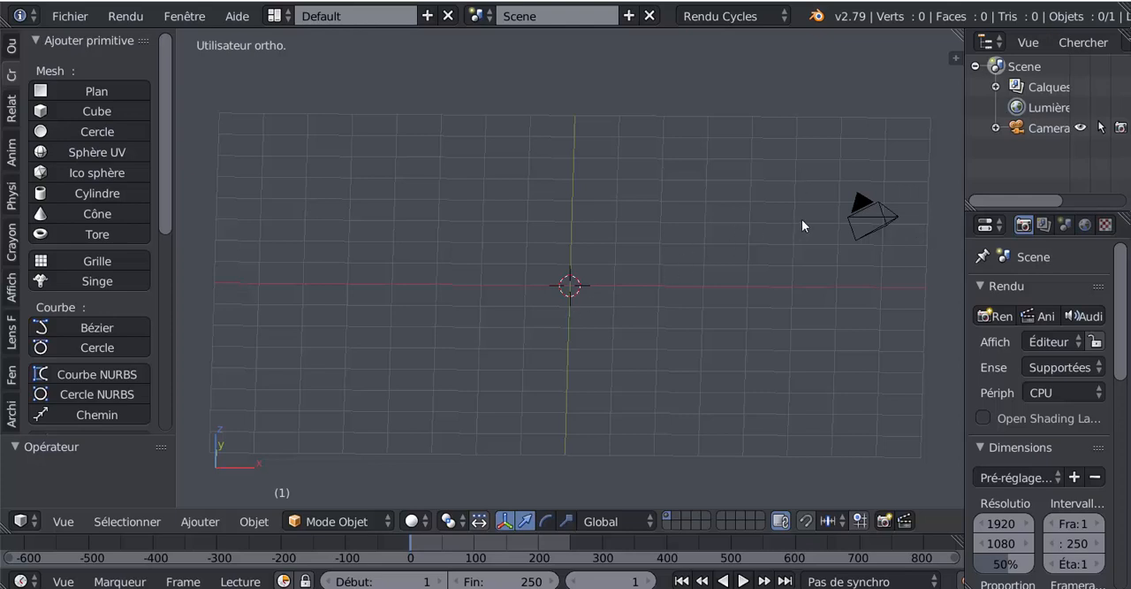
# Step: Delete the camera from the scene
pyautogui.rightClick(850, 219)
pyautogui.press('x')
pyautogui.click(836, 218)
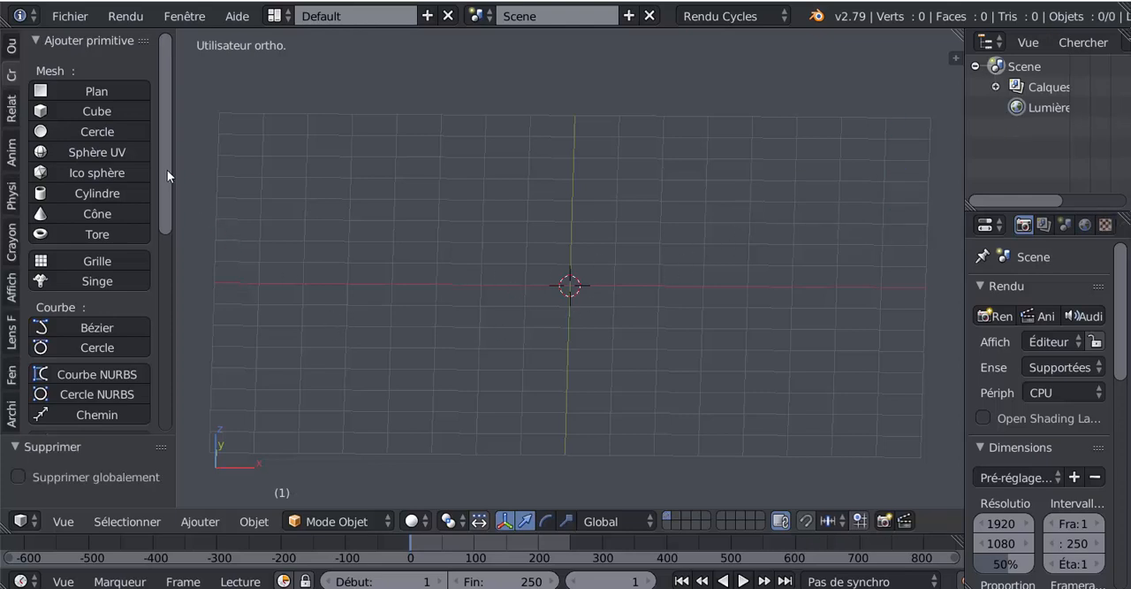
# Step: Add an Archemedian spiral curve at the origin
pyautogui.moveTo(167, 170)
pyautogui.mouseDown()
pyautogui.moveTo(169, 225)
pyautogui.moveTo(170, 177)
pyautogui.mouseUp()
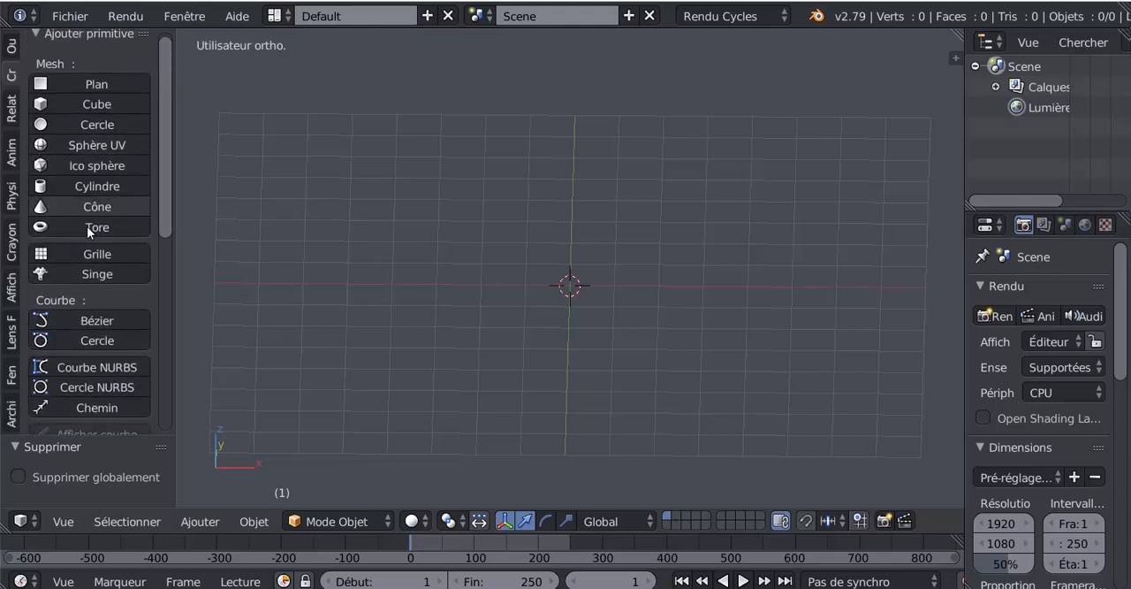
pyautogui.click(200, 521)
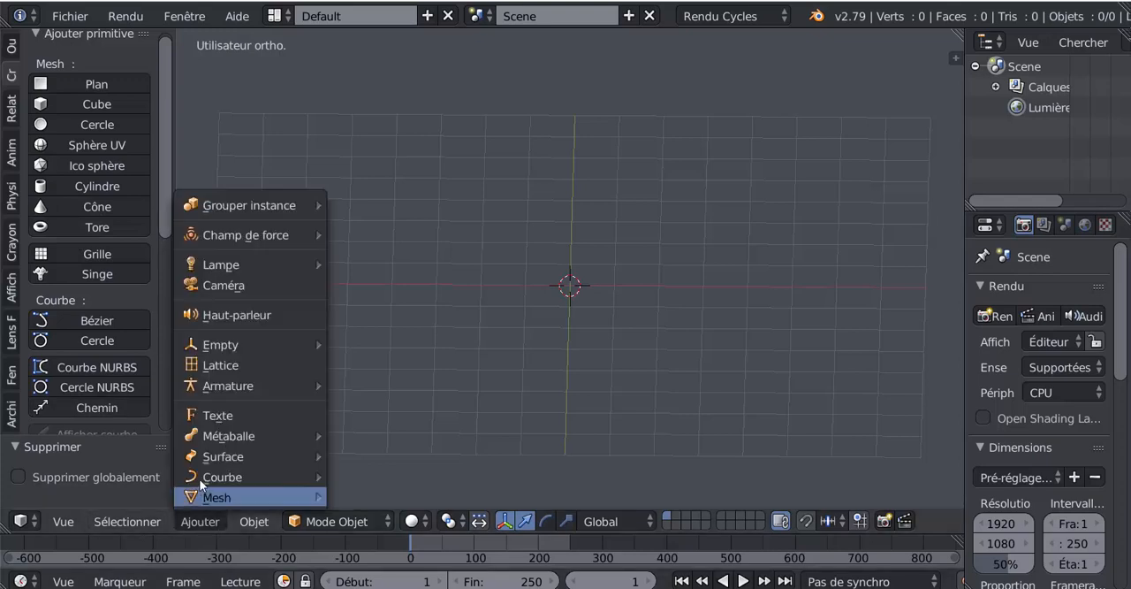
pyautogui.moveTo(201, 481)
pyautogui.moveTo(382, 362)
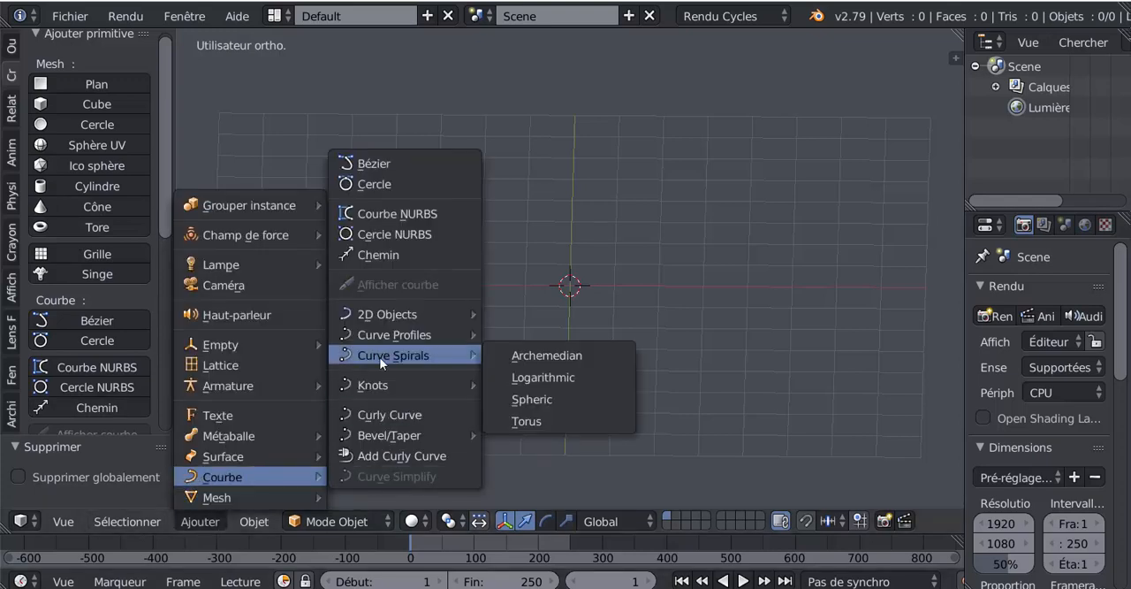
pyautogui.click(570, 354)
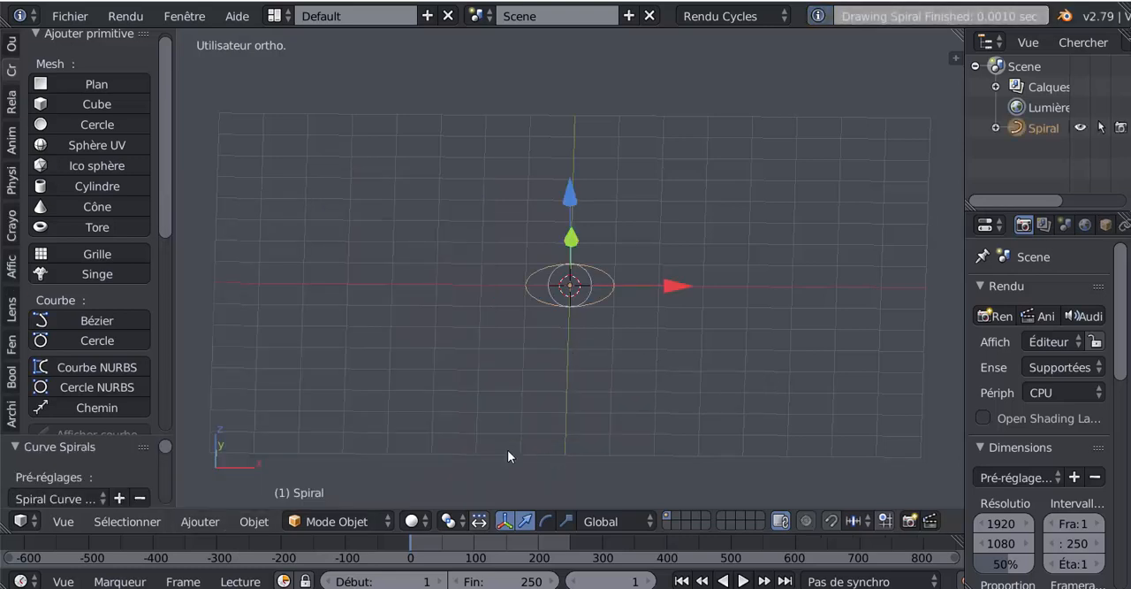
# Step: Enlarge the area showing the Curve Spirals settings and set the spiral's number of turns to 27
pyautogui.moveTo(164, 205); pyautogui.dragTo(167, 224)
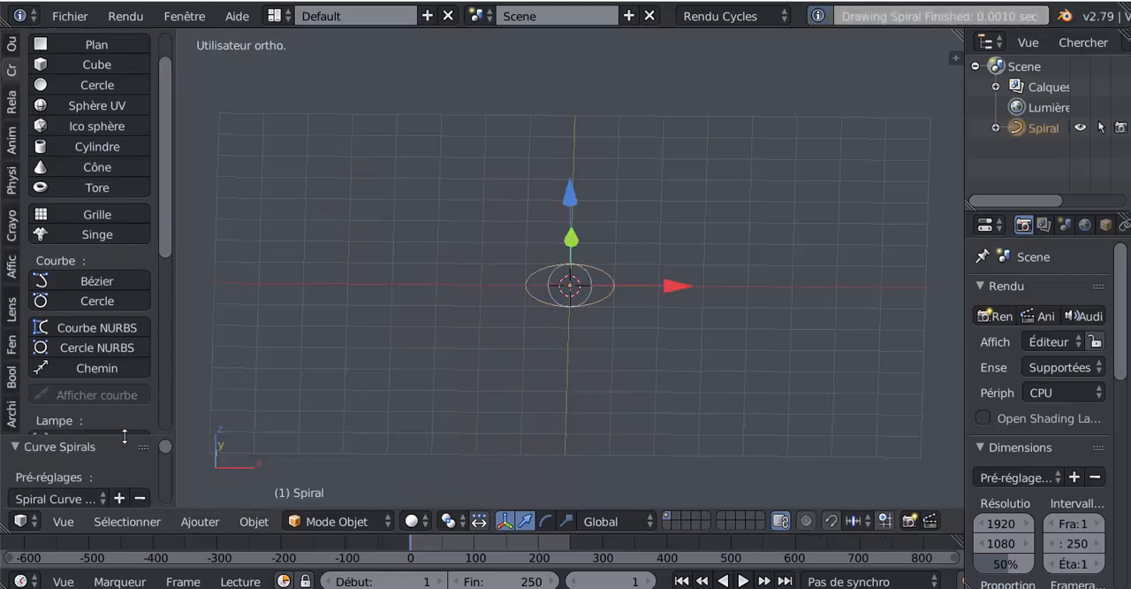
pyautogui.moveTo(124, 434); pyautogui.dragTo(165, 180)
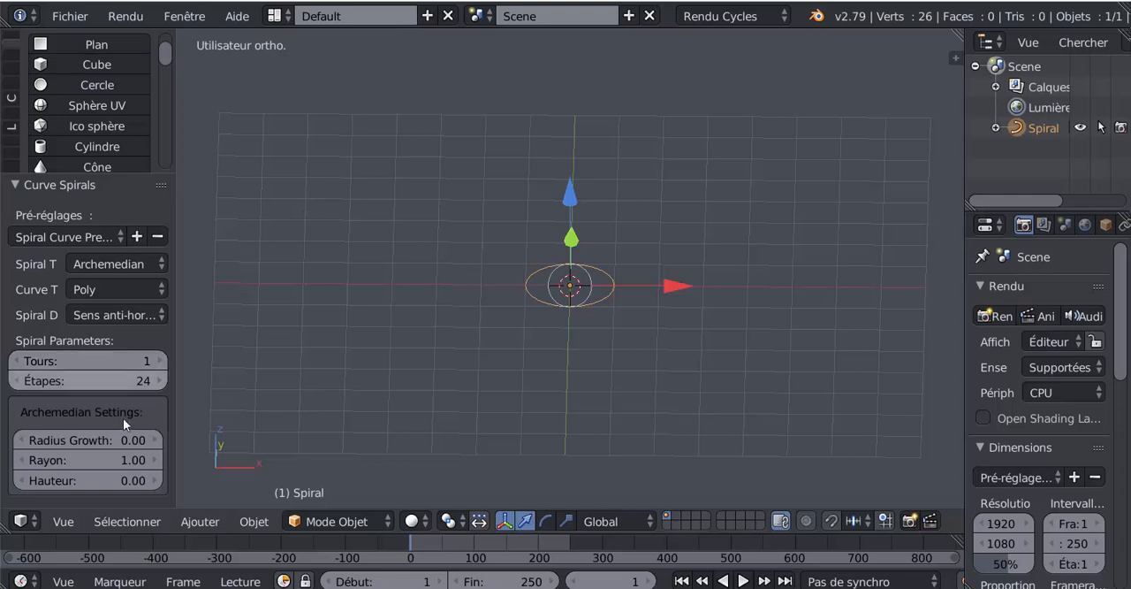
pyautogui.moveTo(118, 360); pyautogui.dragTo(230, 367)
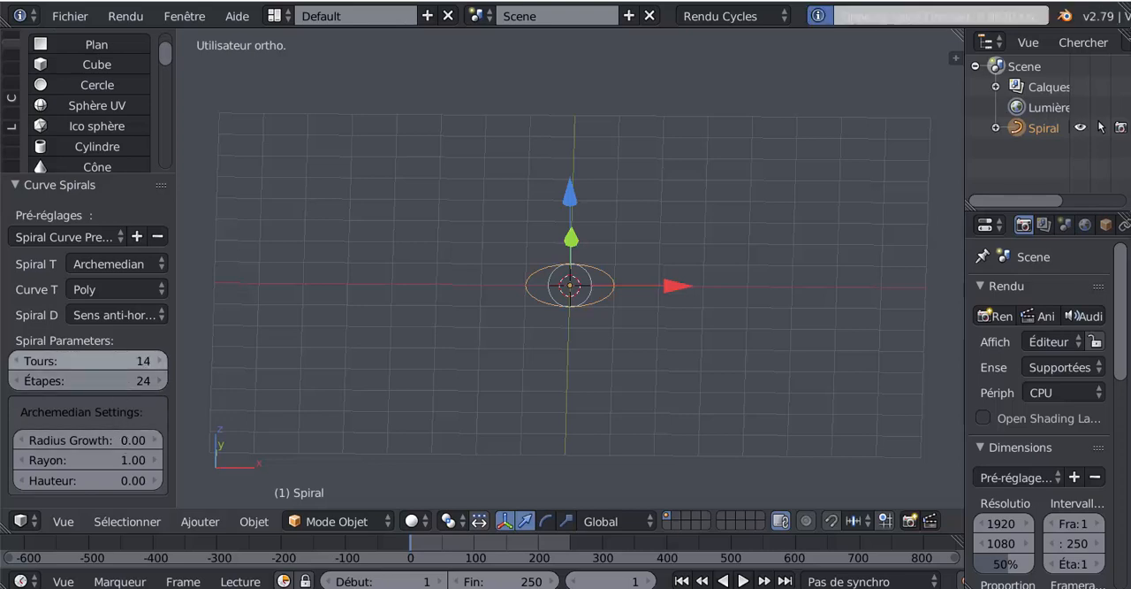
pyautogui.moveTo(115, 360); pyautogui.dragTo(190, 362)
# Step: Set the spiral's radius growth to 0.09 while viewing it from the top
pyautogui.press('KP_7')
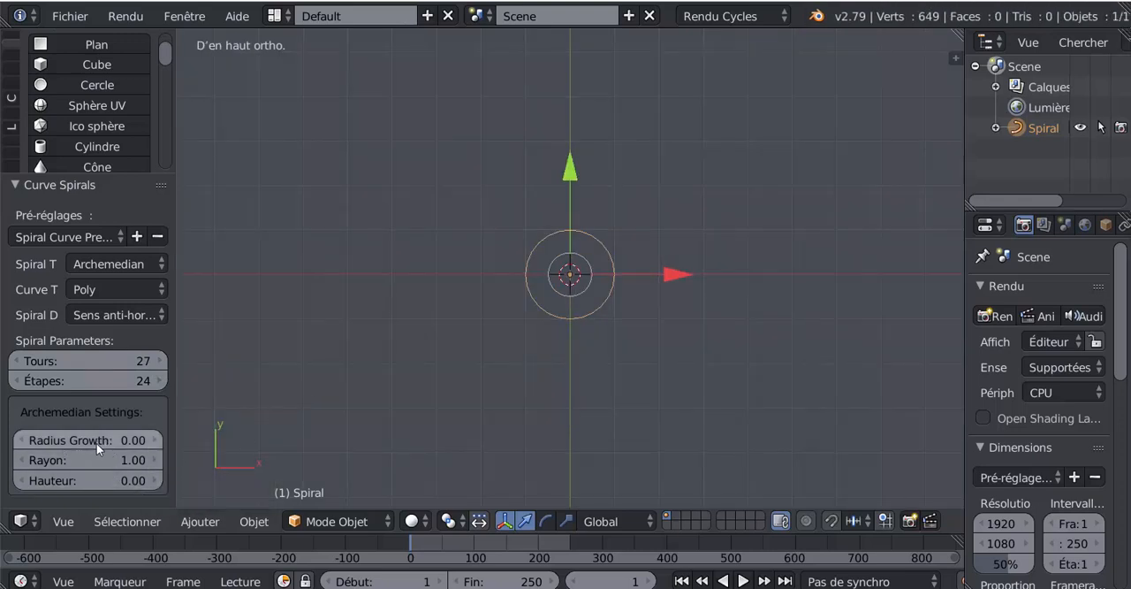
pyautogui.moveTo(88, 439)
pyautogui.mouseDown()
pyautogui.moveTo(136, 439)
pyautogui.moveTo(109, 439)
pyautogui.mouseUp()
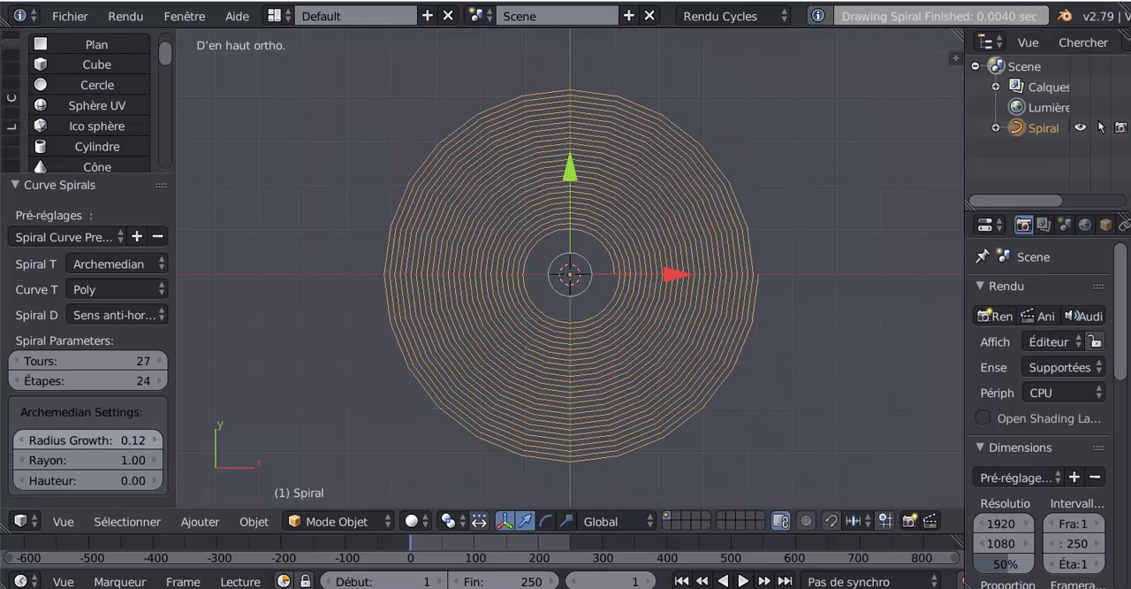
pyautogui.moveTo(141, 439)
pyautogui.mouseDown()
pyautogui.moveTo(126, 439)
pyautogui.moveTo(136, 439)
pyautogui.mouseUp()
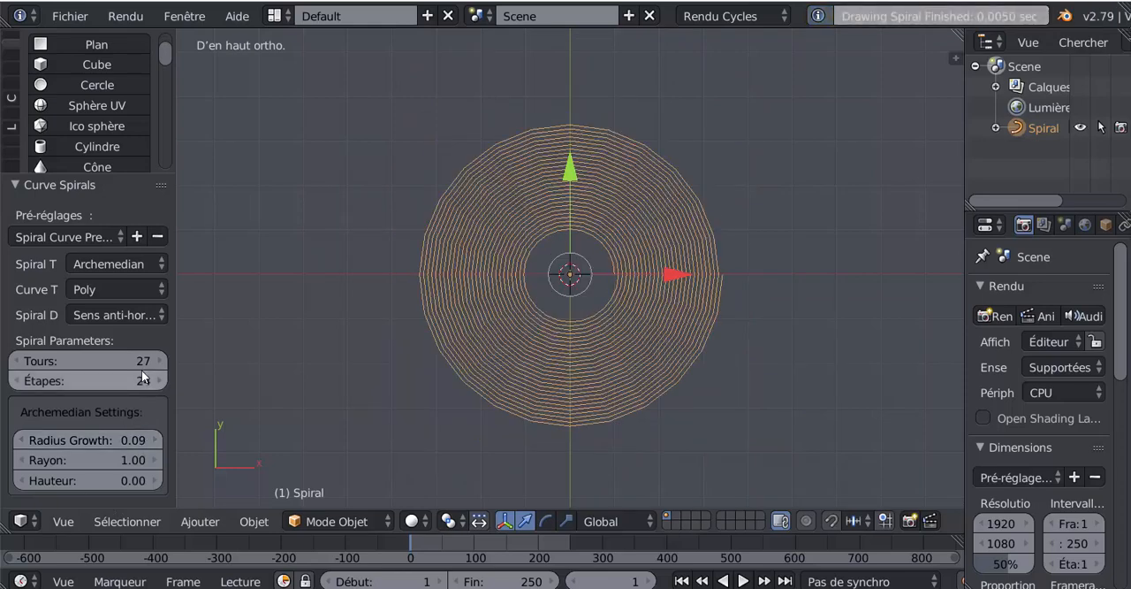
# Step: Set the spiral to 22 turns and 23 steps, with a first-turn radius of 0.04
pyautogui.moveTo(146, 361)
pyautogui.mouseDown()
pyautogui.moveTo(97, 361)
pyautogui.moveTo(166, 360)
pyautogui.moveTo(131, 361)
pyautogui.moveTo(129, 380)
pyautogui.moveTo(168, 380)
pyautogui.moveTo(135, 380)
pyautogui.mouseUp()
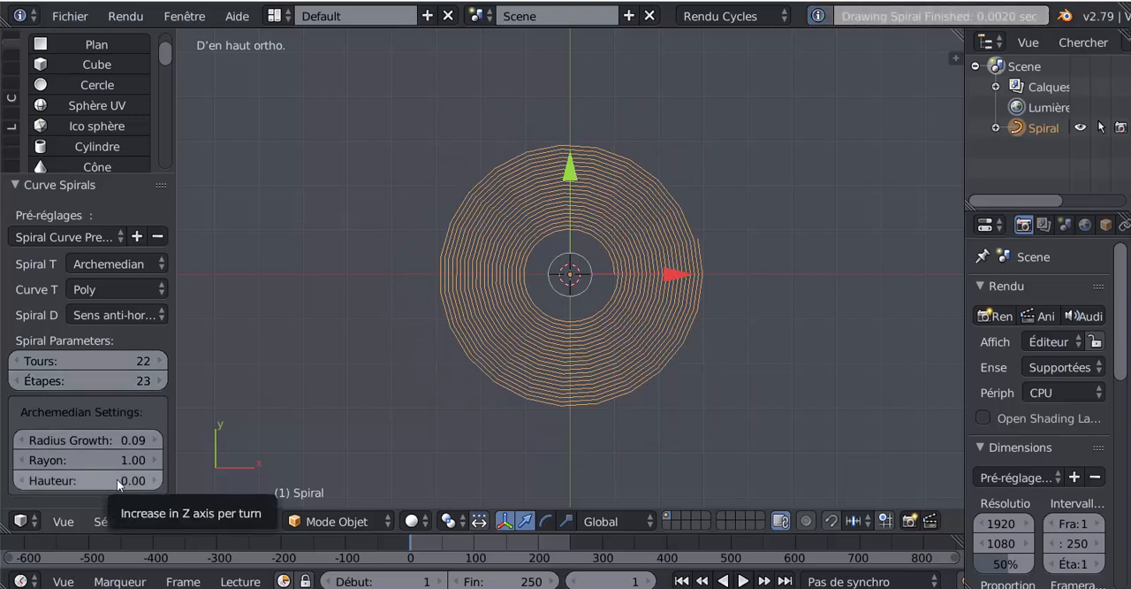
pyautogui.moveTo(120, 461); pyautogui.dragTo(99, 461)
pyautogui.scroll(5, 388, 395)
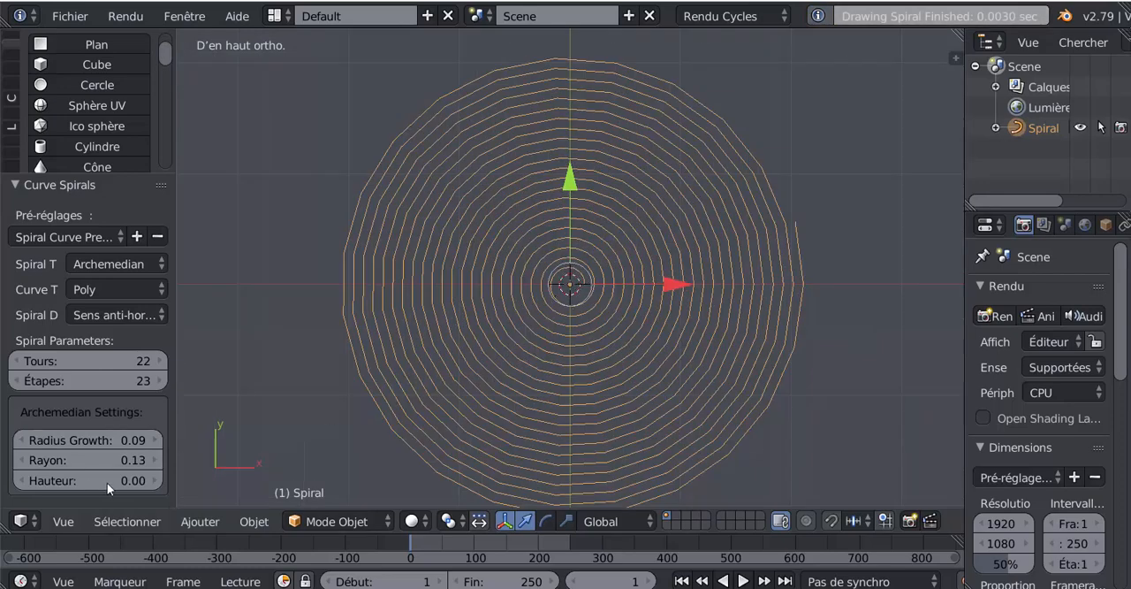
pyautogui.moveTo(137, 463); pyautogui.dragTo(108, 463)
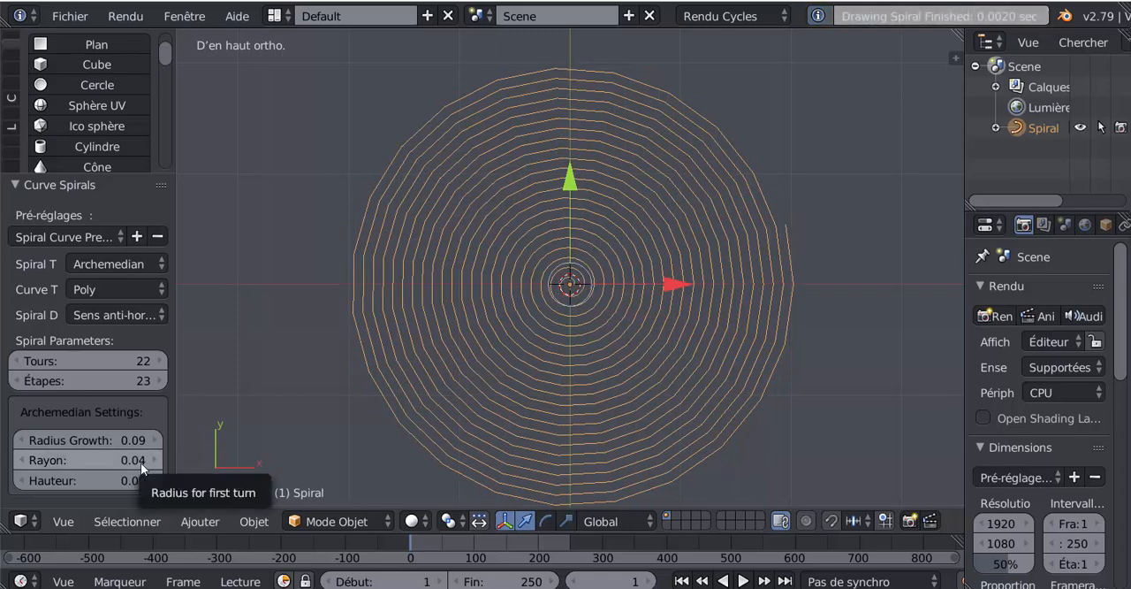
# Step: Reduce the spiral's number of turns to 14
pyautogui.moveTo(66, 362); pyautogui.dragTo(40, 363)
pyautogui.scroll(2, 759, 457)
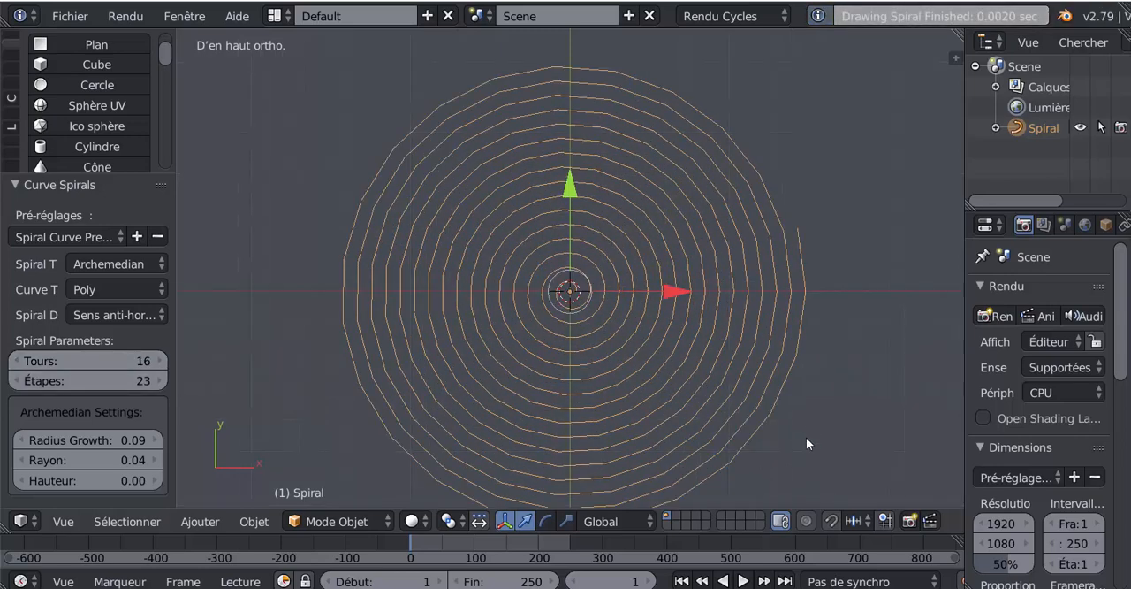
pyautogui.keyDown('shift'); pyautogui.moveTo(805, 437); pyautogui.dragTo(813, 409, button='middle'); pyautogui.keyUp('shift')
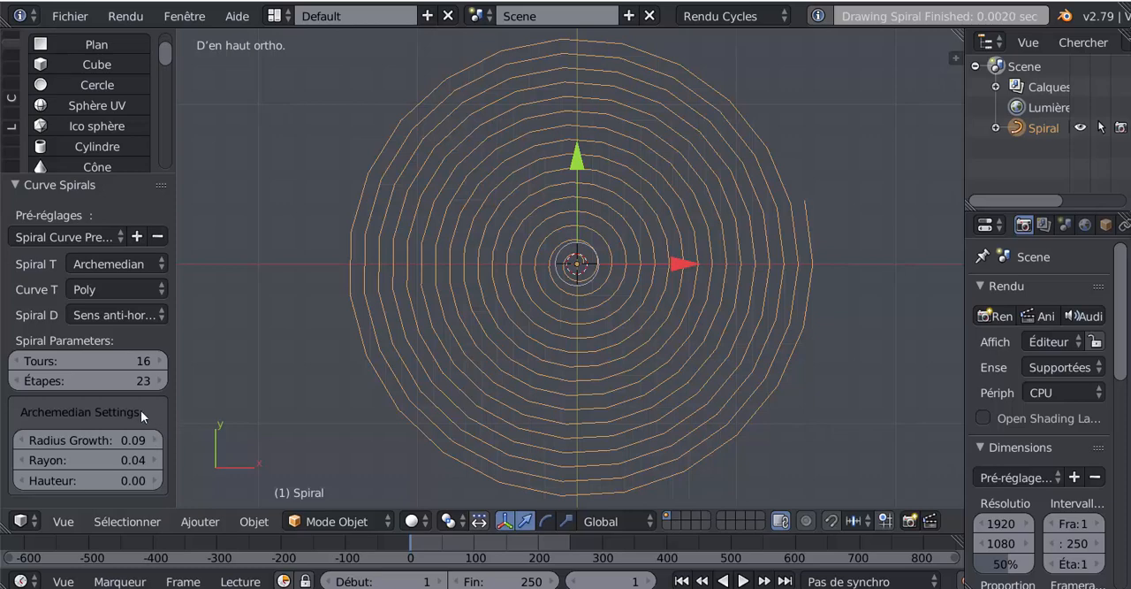
pyautogui.click(16, 361)
pyautogui.click(16, 361)
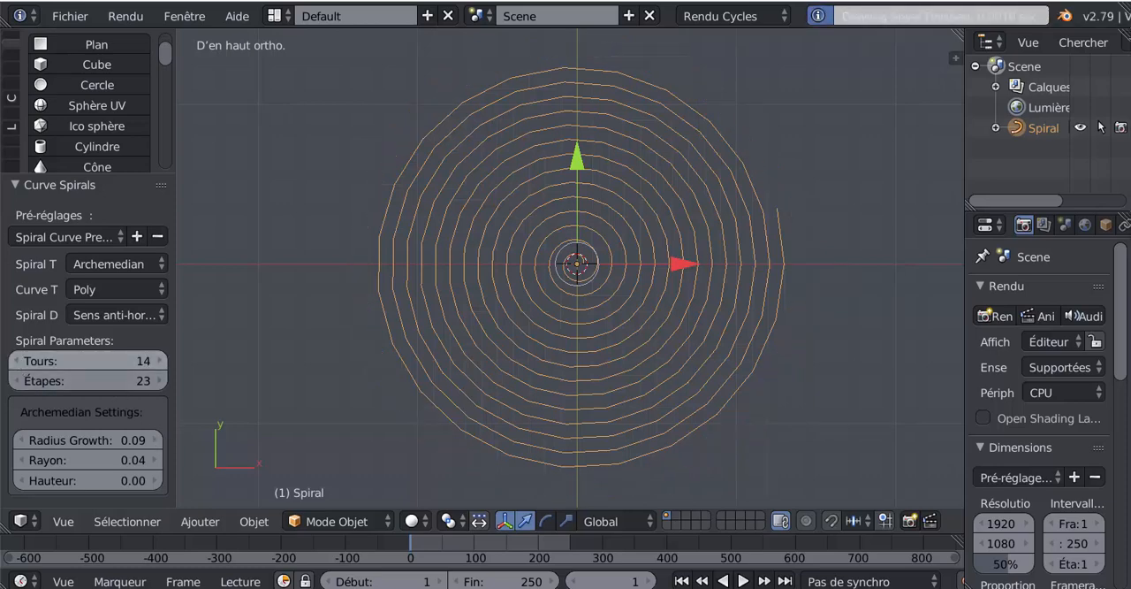
pyautogui.scroll(1, 177, 366)
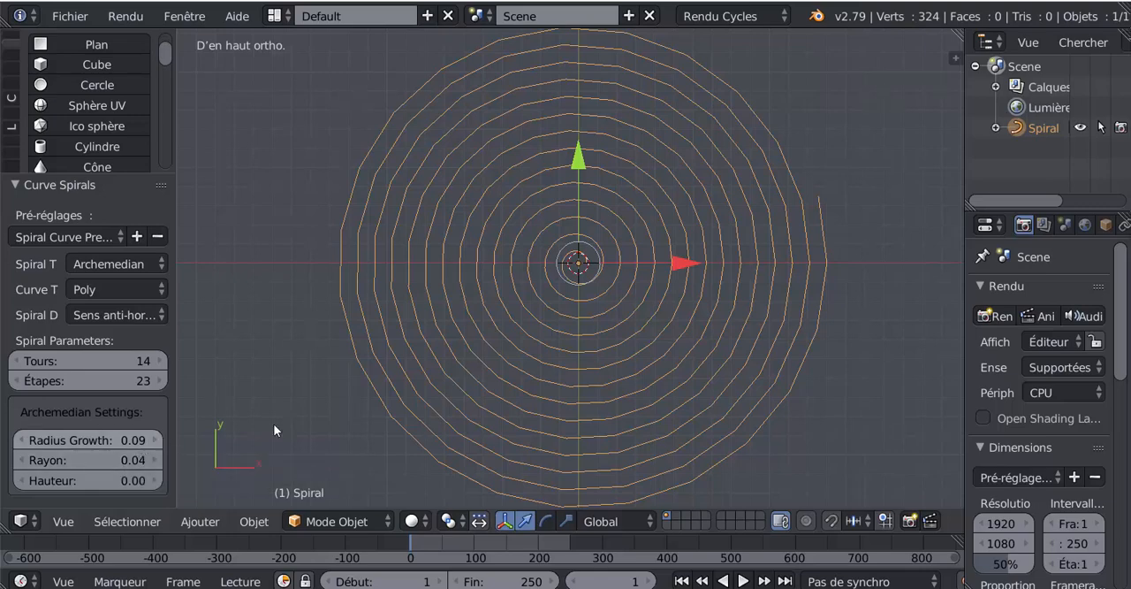
# Step: Convert the spiral curve to a mesh
pyautogui.moveTo(564, 393); pyautogui.dragTo(748, 379, button='middle')
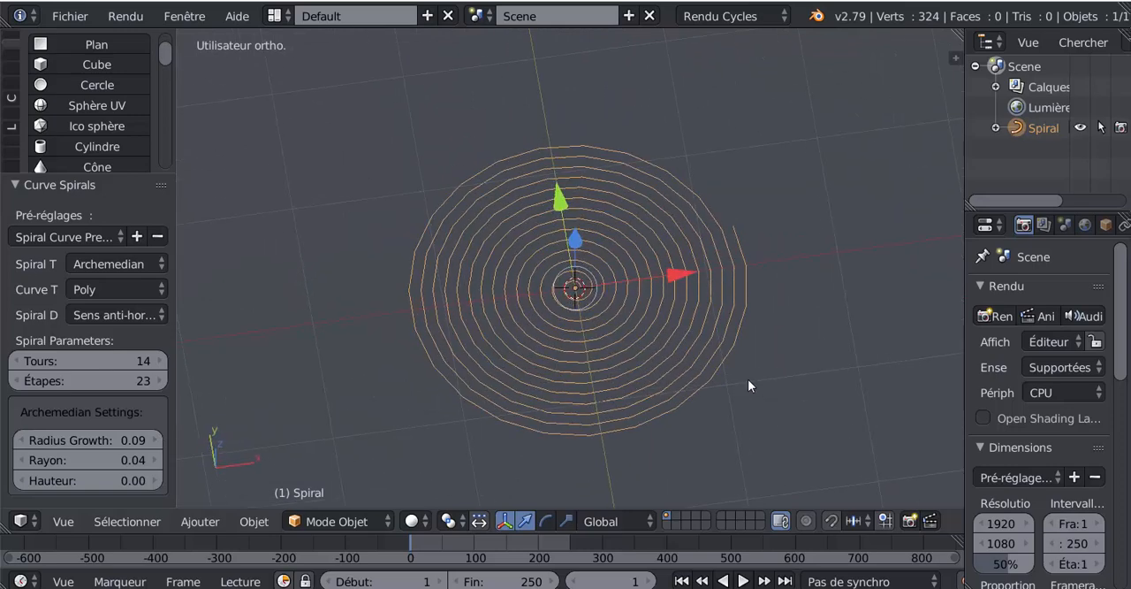
pyautogui.press('KP_7')
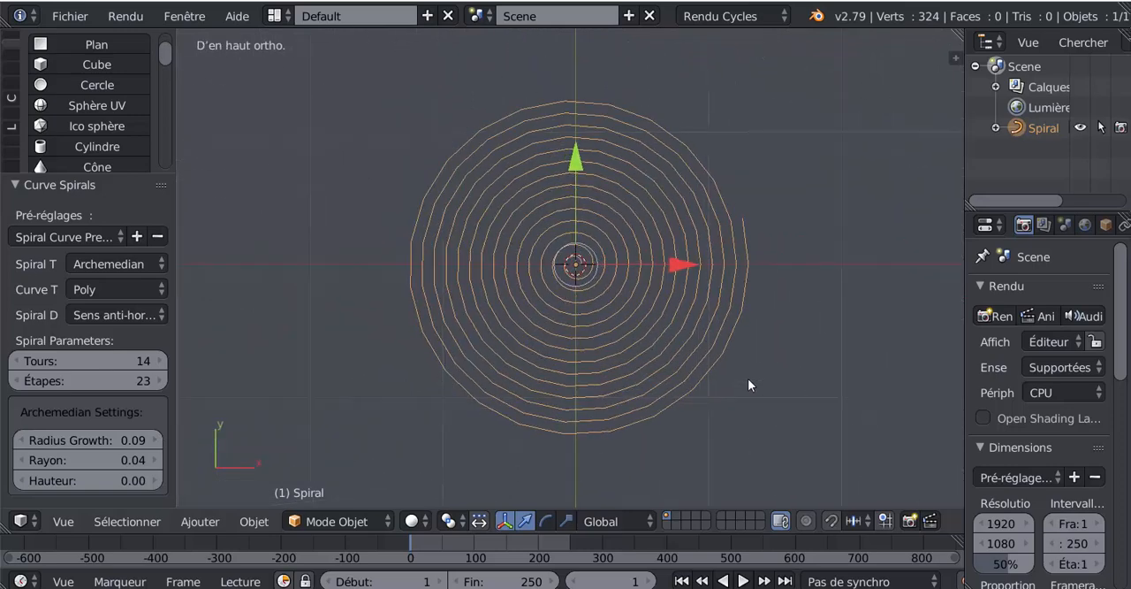
pyautogui.hotkey('alt', 'c')
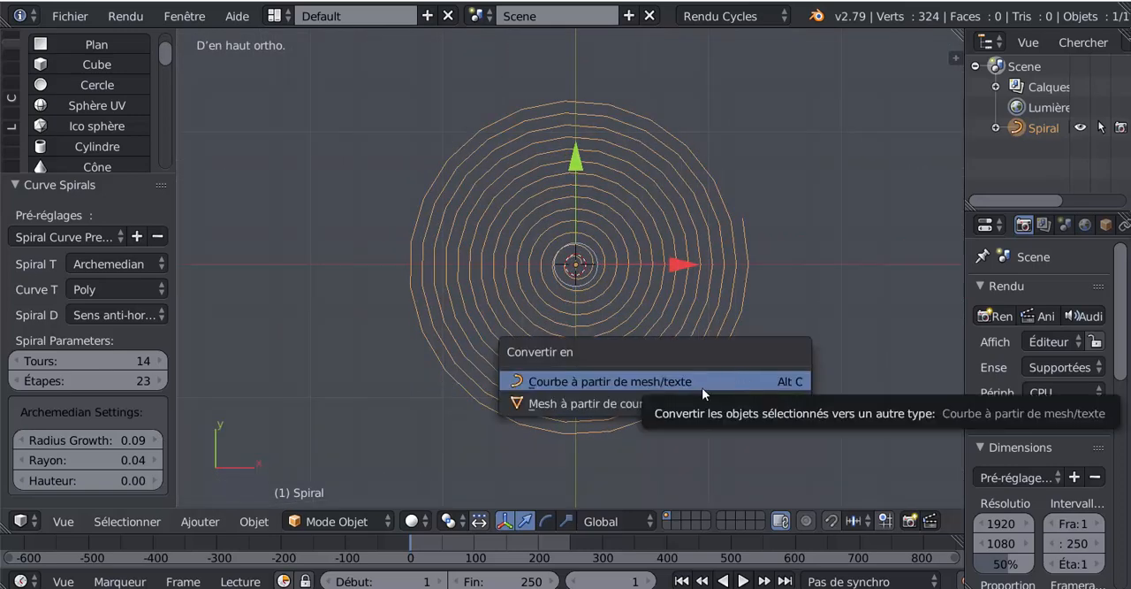
pyautogui.click(627, 404)
# Step: Extrude all vertices of the spiral mesh downward along Z by about 0.105 in Edit Mode
pyautogui.press('Tab')
pyautogui.moveTo(653, 392); pyautogui.dragTo(600, 381, button='middle')
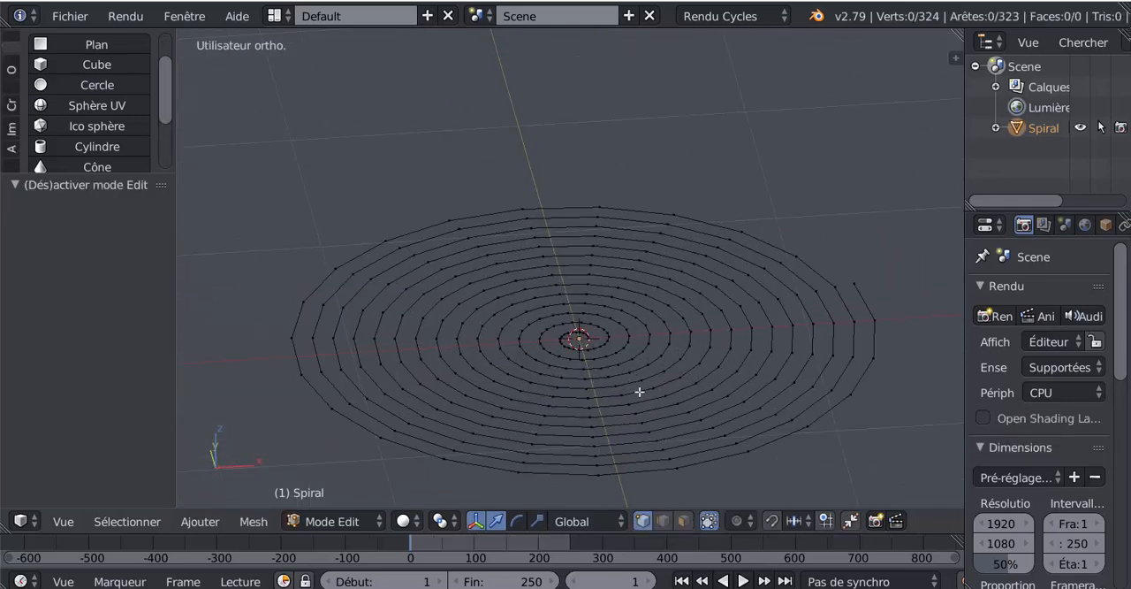
pyautogui.scroll(-1, 649, 403)
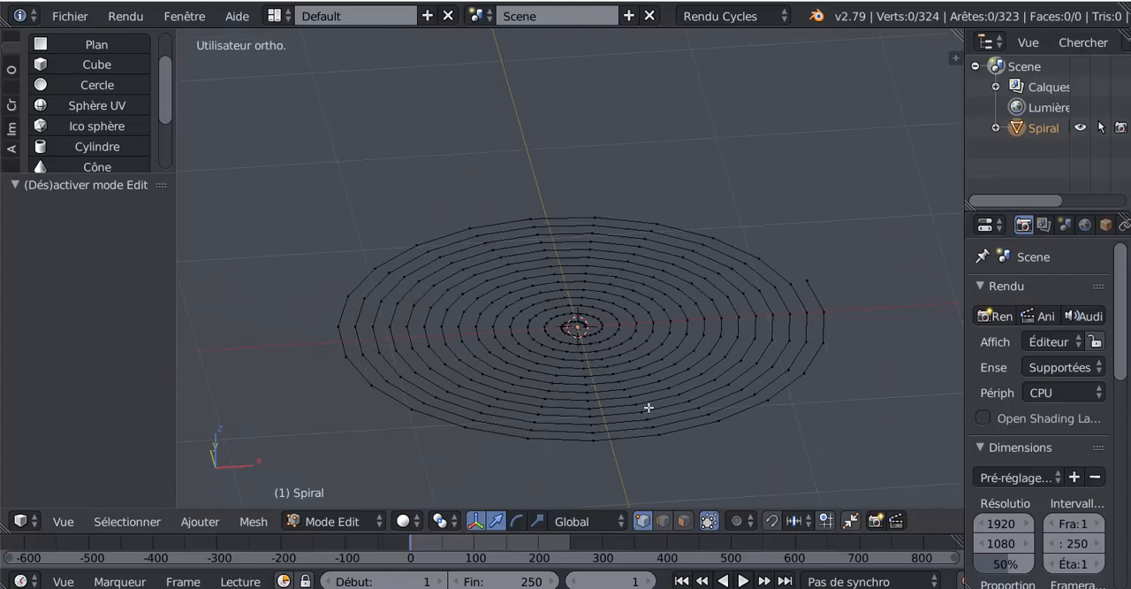
pyautogui.press('a')
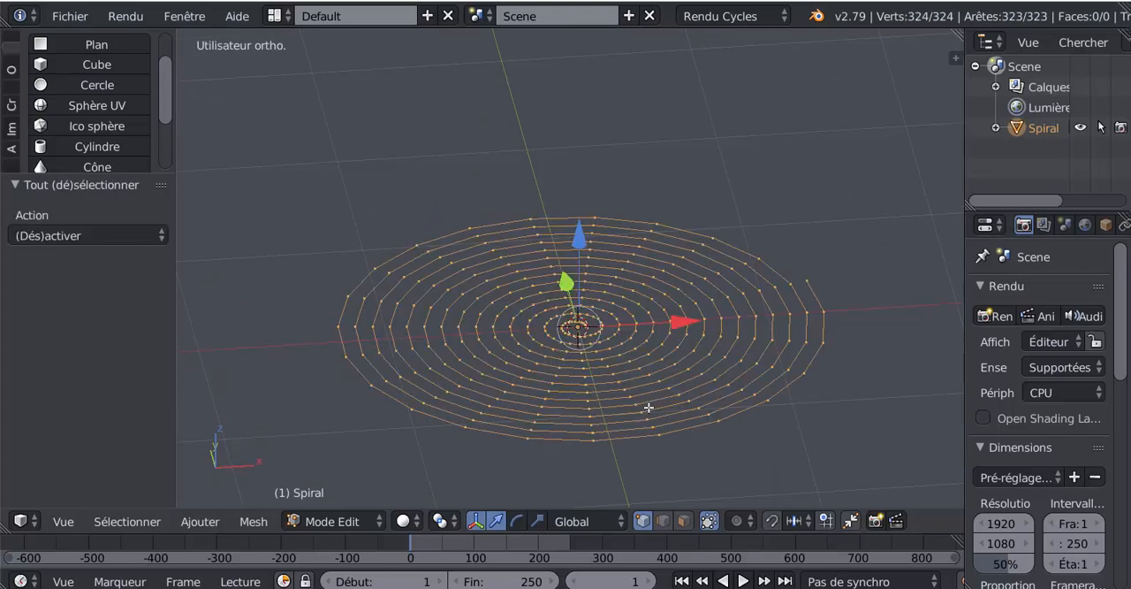
pyautogui.press('e')
pyautogui.rightClick(648, 406)
pyautogui.press('g')
pyautogui.press('z')
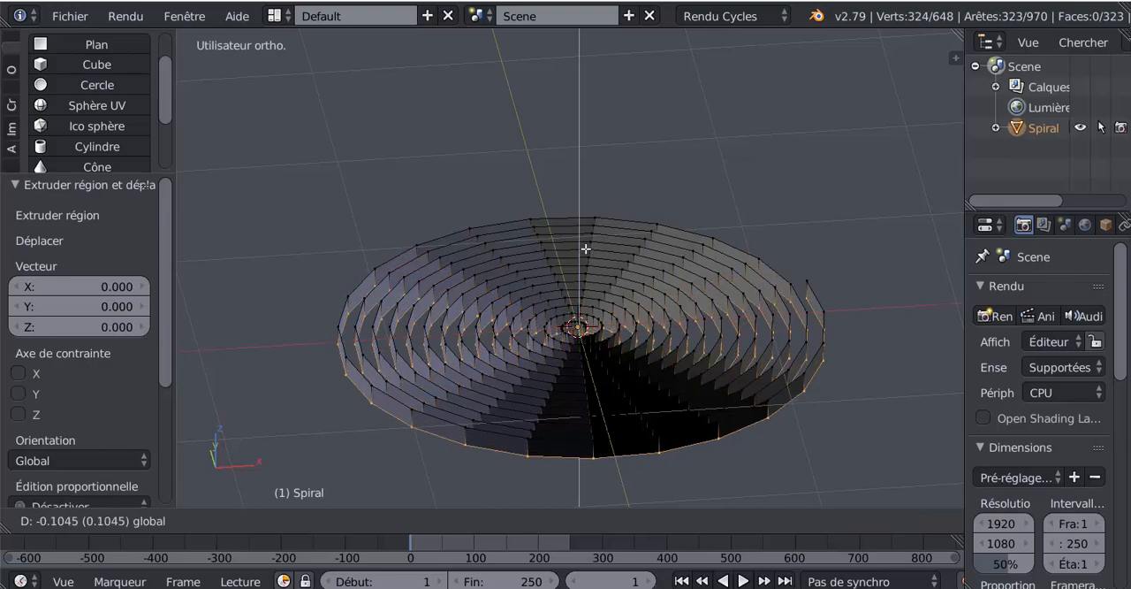
pyautogui.click(600, 256)
# Step: Select the entire spiral mesh and solidify its faces with a thickness of 0.0430
pyautogui.moveTo(701, 345); pyautogui.dragTo(822, 339, button='middle')
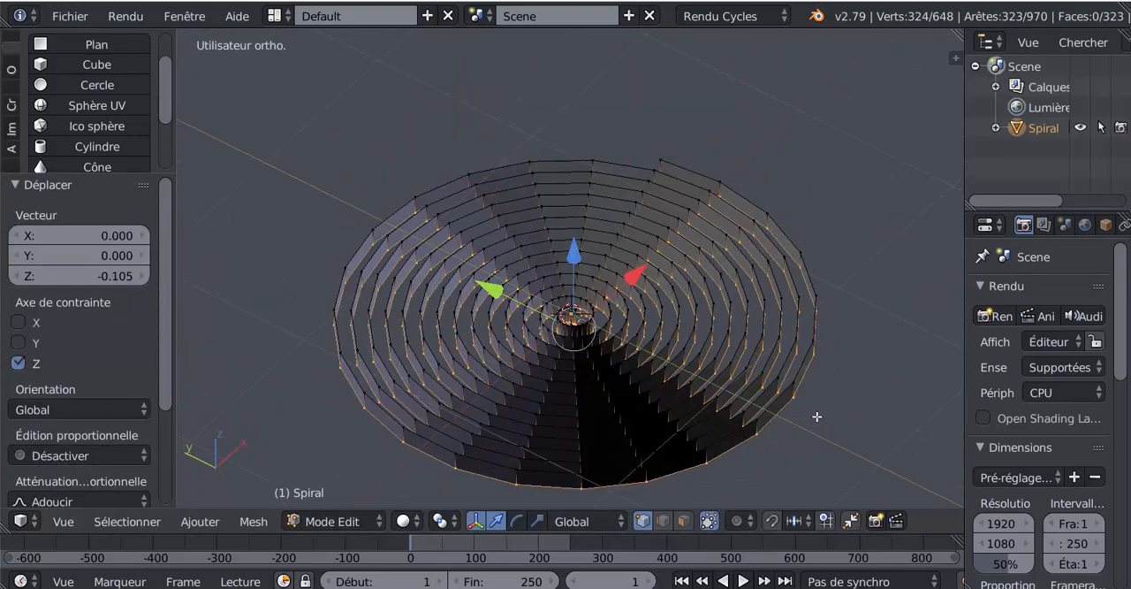
pyautogui.press('a')
pyautogui.press('a')
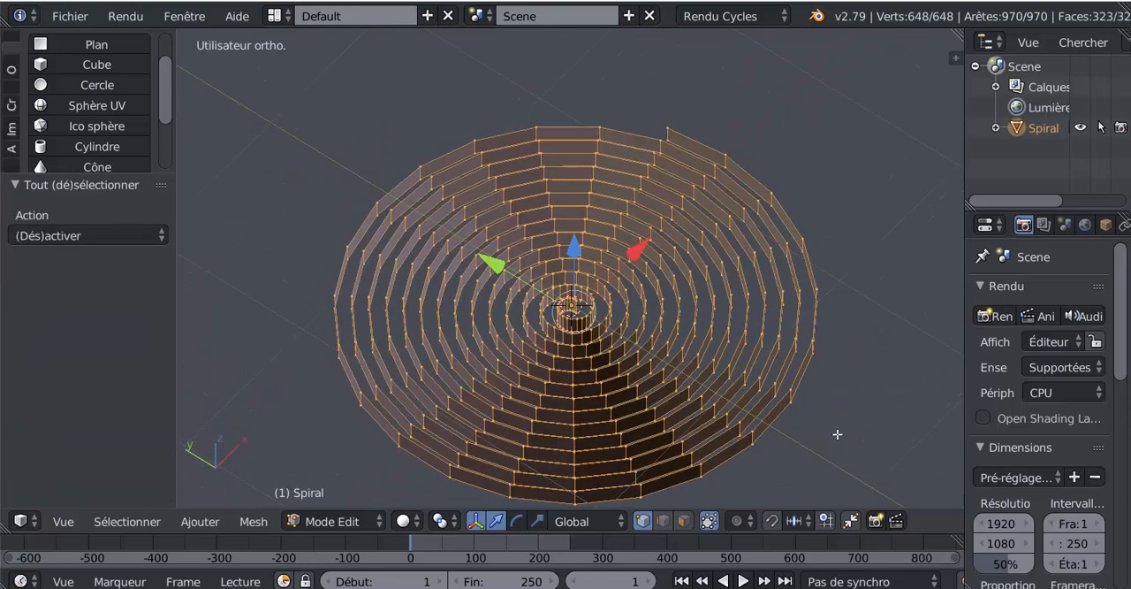
pyautogui.press('KP_7')
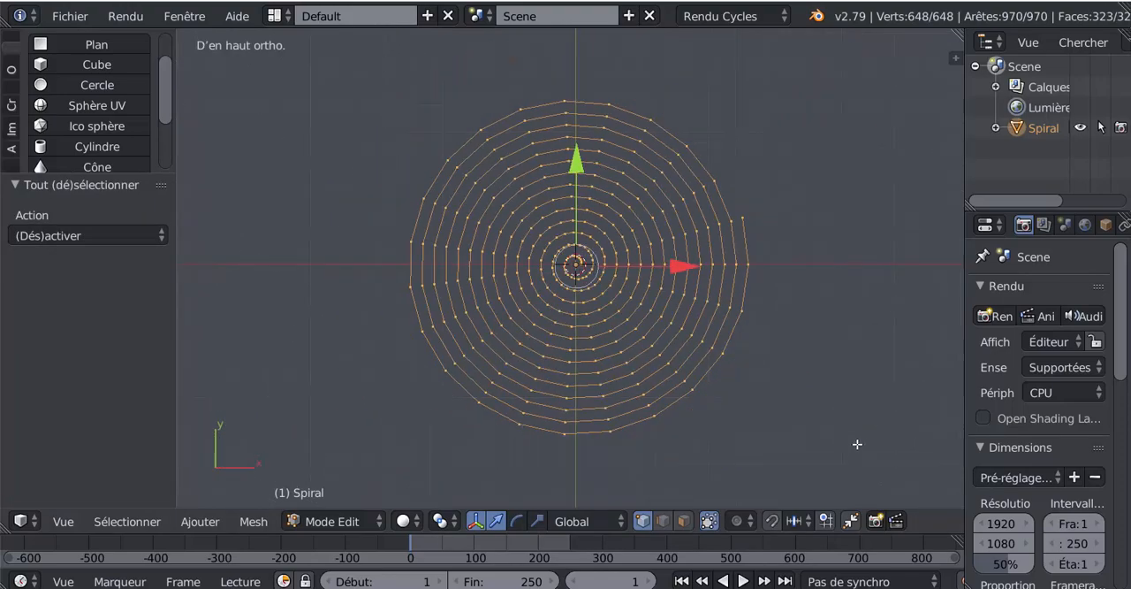
pyautogui.scroll(-2, 848, 442)
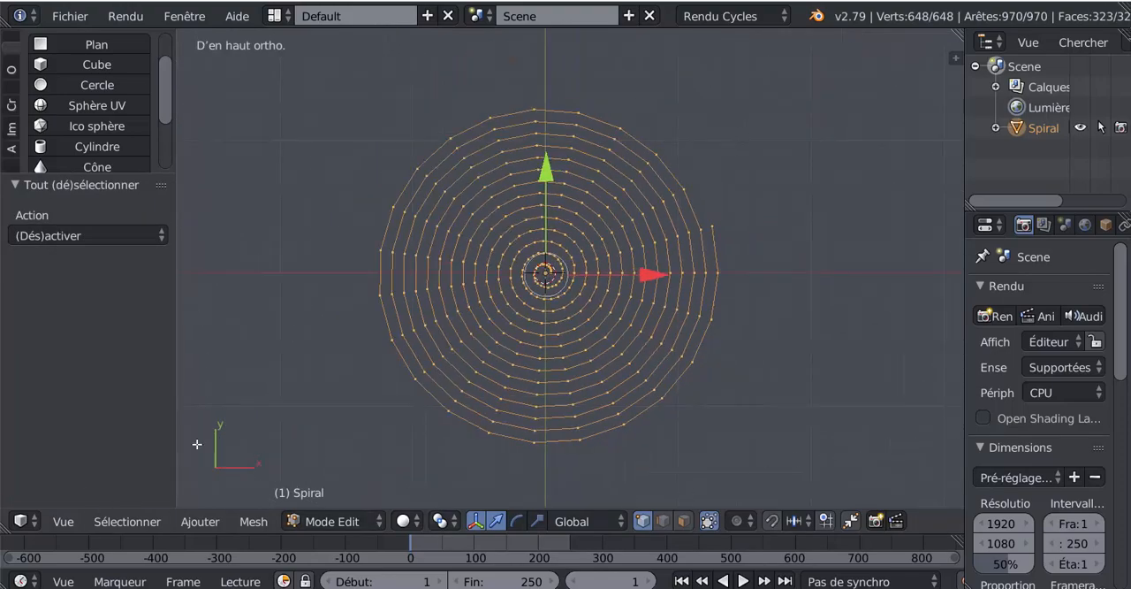
pyautogui.click(253, 524)
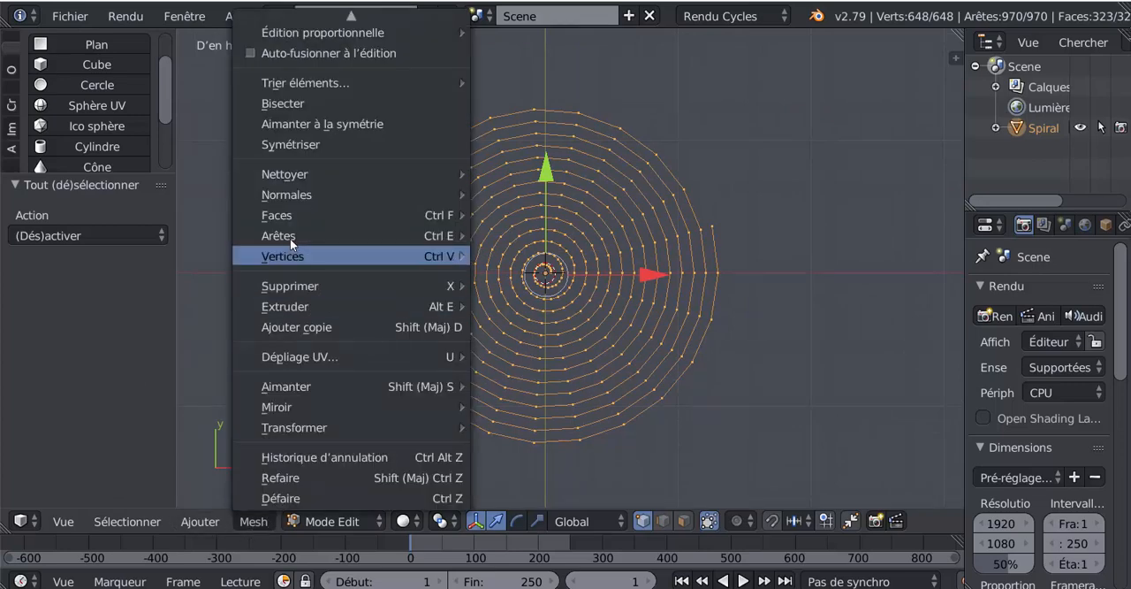
pyautogui.moveTo(291, 216)
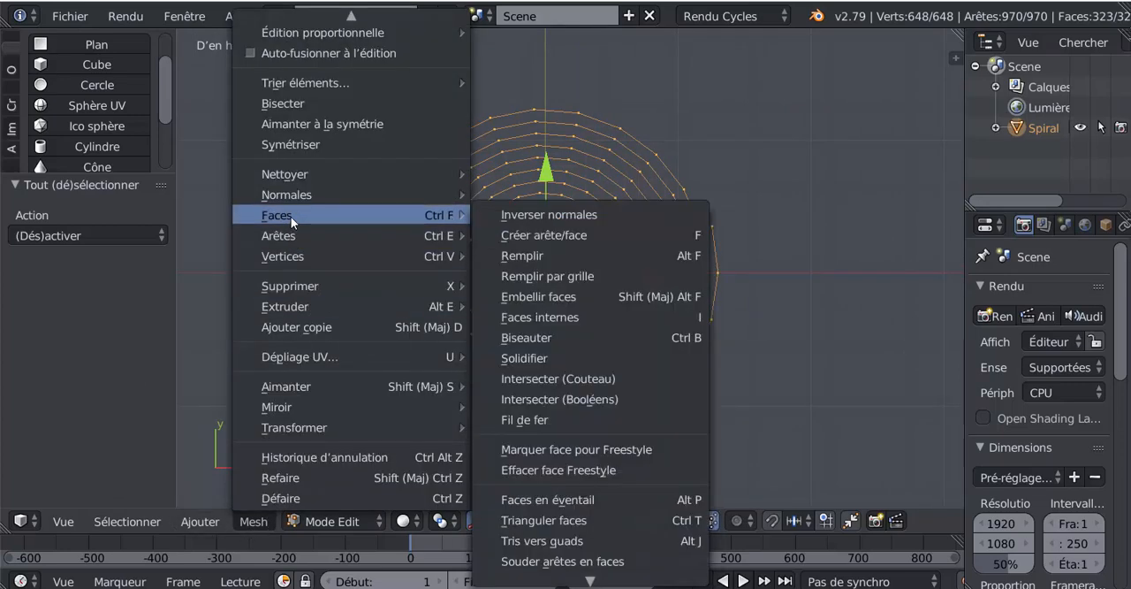
pyautogui.click(562, 356)
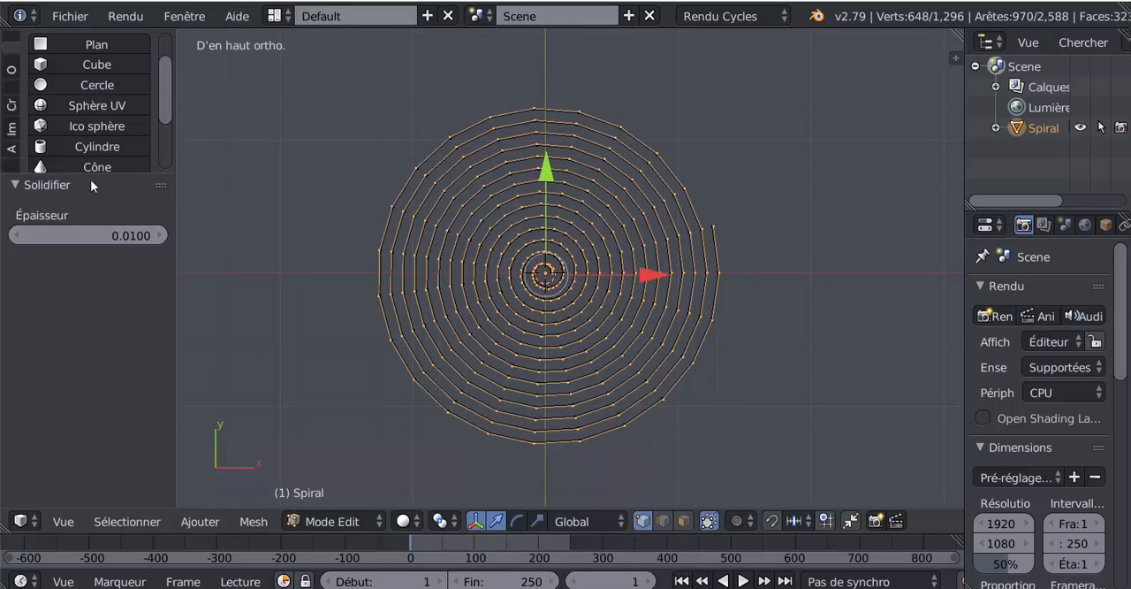
pyautogui.moveTo(141, 236)
pyautogui.mouseDown()
pyautogui.moveTo(130, 236)
pyautogui.moveTo(159, 236)
pyautogui.mouseUp()
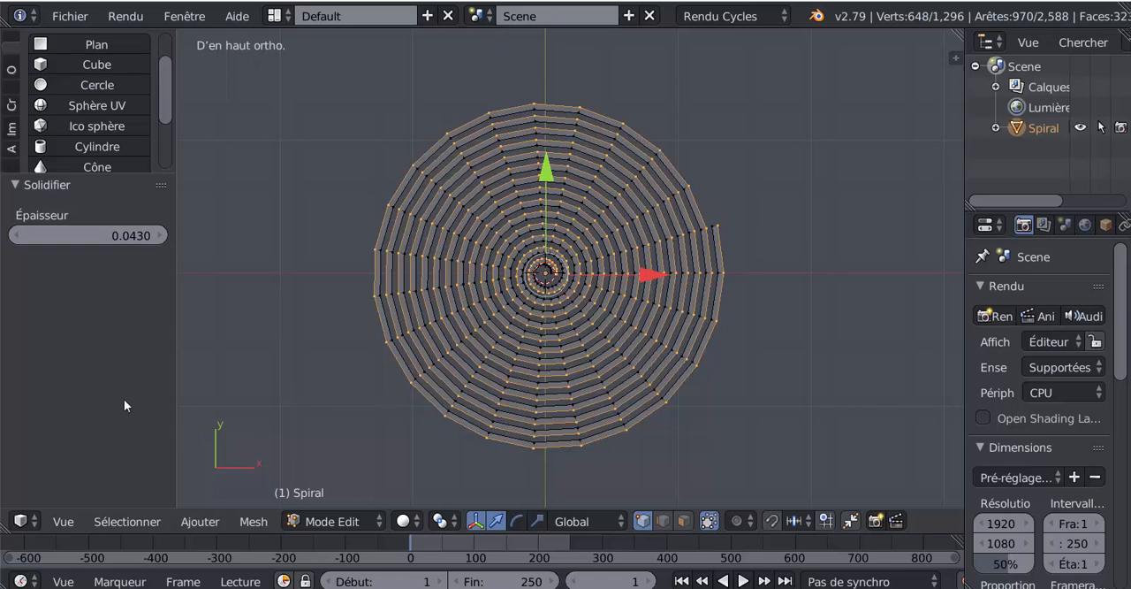
# Step: Select all lower vertices of the solidified spiral in front wireframe view and delete them, keeping only the flat upper band
pyautogui.moveTo(708, 506); pyautogui.dragTo(707, 354, button='middle')
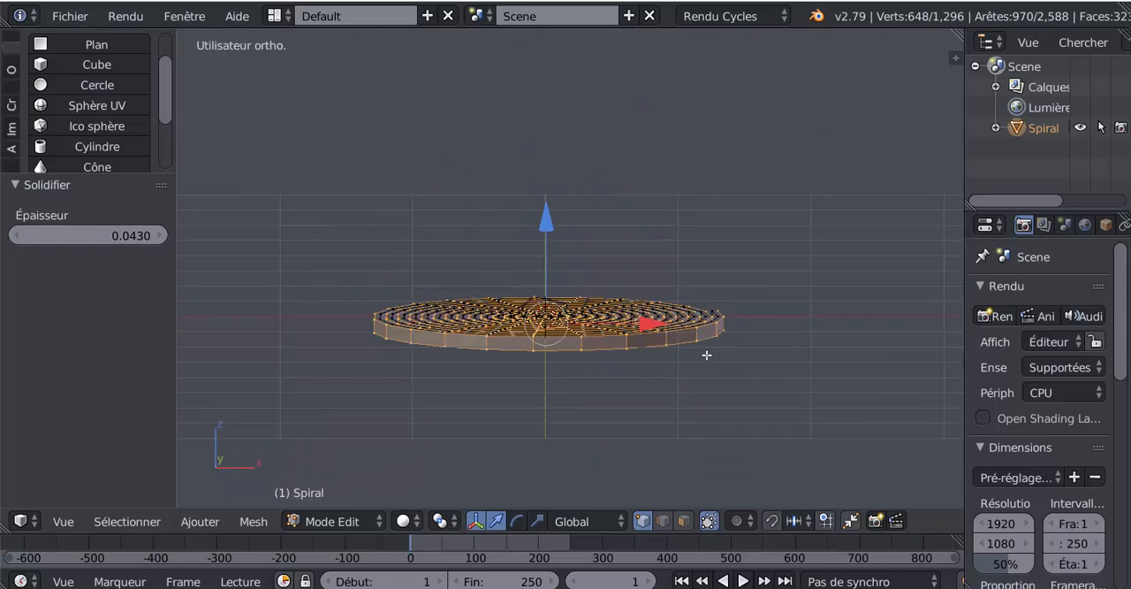
pyautogui.press('KP_1')
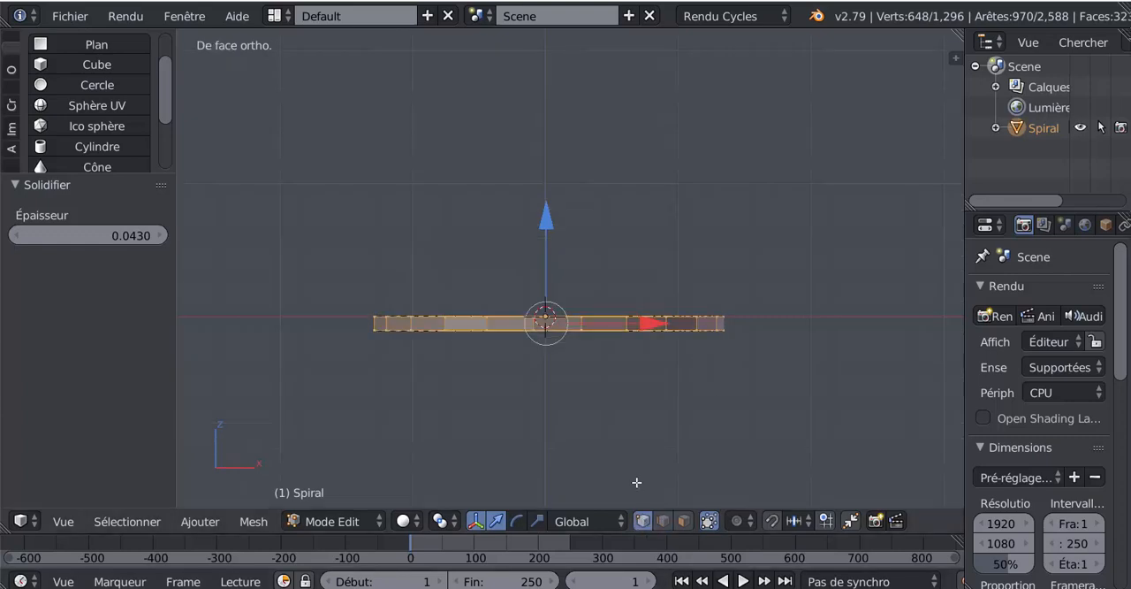
pyautogui.press('z')
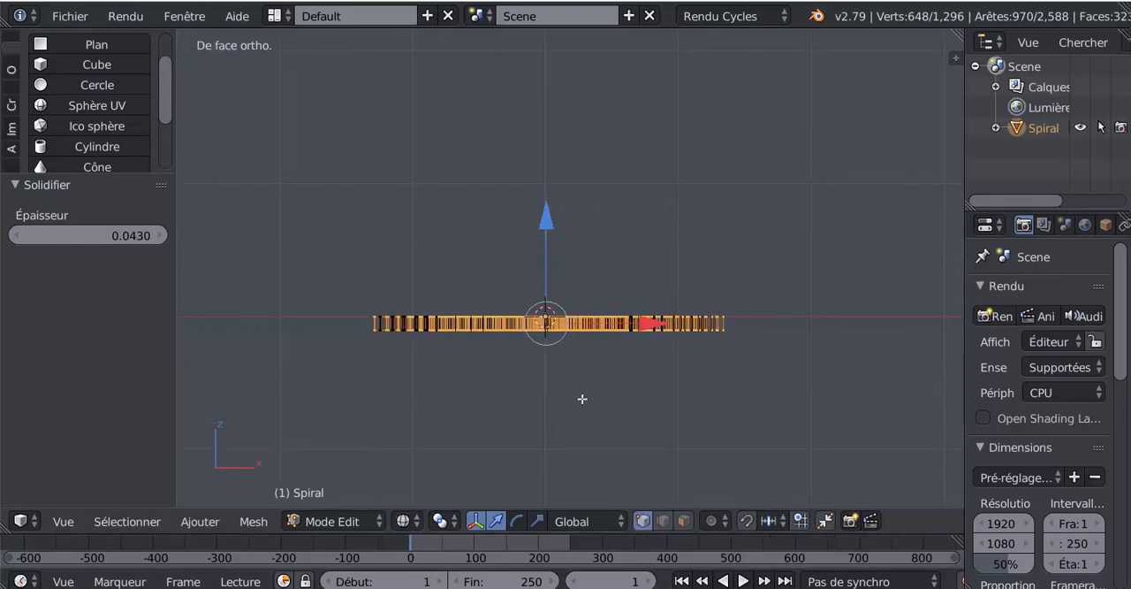
pyautogui.press('a')
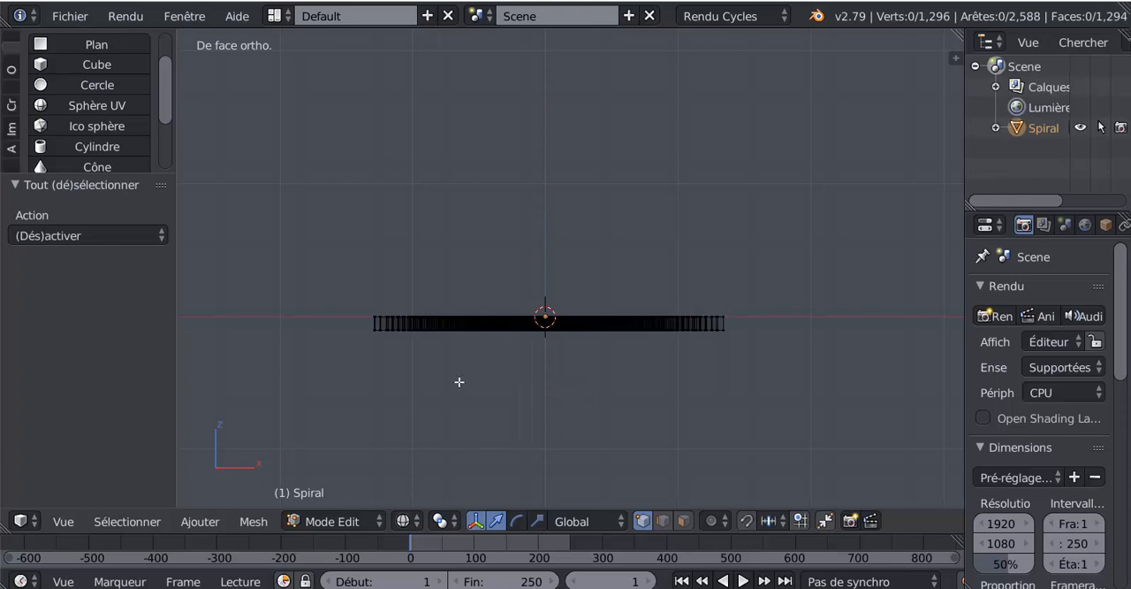
pyautogui.press('b')
pyautogui.moveTo(346, 320); pyautogui.dragTo(765, 382)
pyautogui.moveTo(807, 371); pyautogui.dragTo(750, 391, button='middle')
pyautogui.press('x')
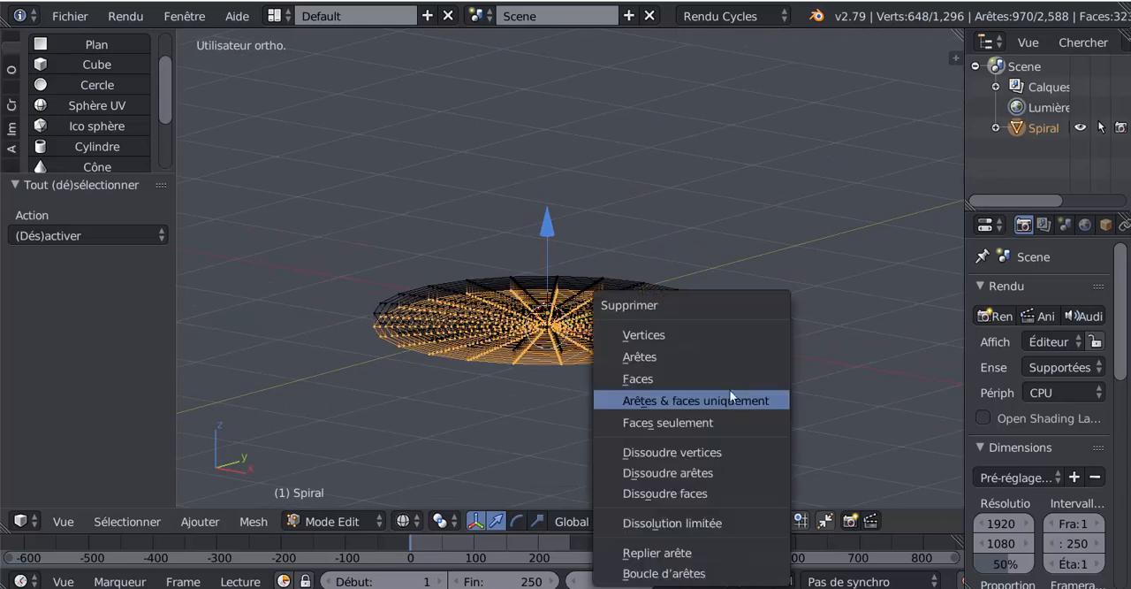
pyautogui.click(714, 341)
# Step: Restore solid shading and return the flat spiral to Object Mode
pyautogui.moveTo(802, 351)
pyautogui.mouseDown(button='middle')
pyautogui.moveTo(773, 434)
pyautogui.moveTo(773, 398)
pyautogui.moveTo(775, 448)
pyautogui.mouseUp(button='middle')
pyautogui.press('z')
pyautogui.press('Tab')
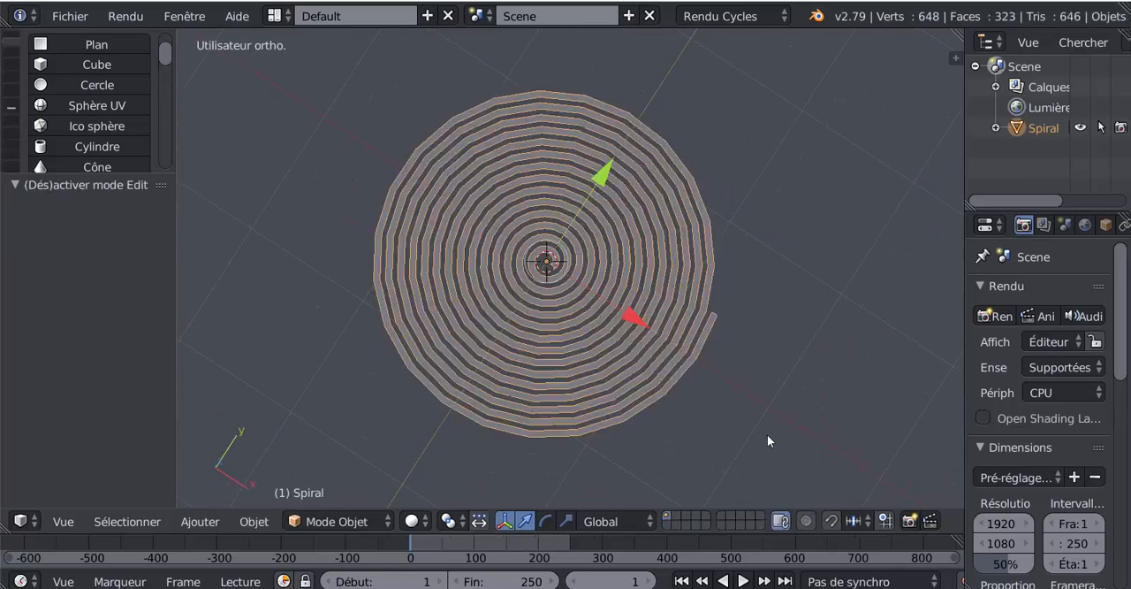
pyautogui.scroll(3, 631, 294)
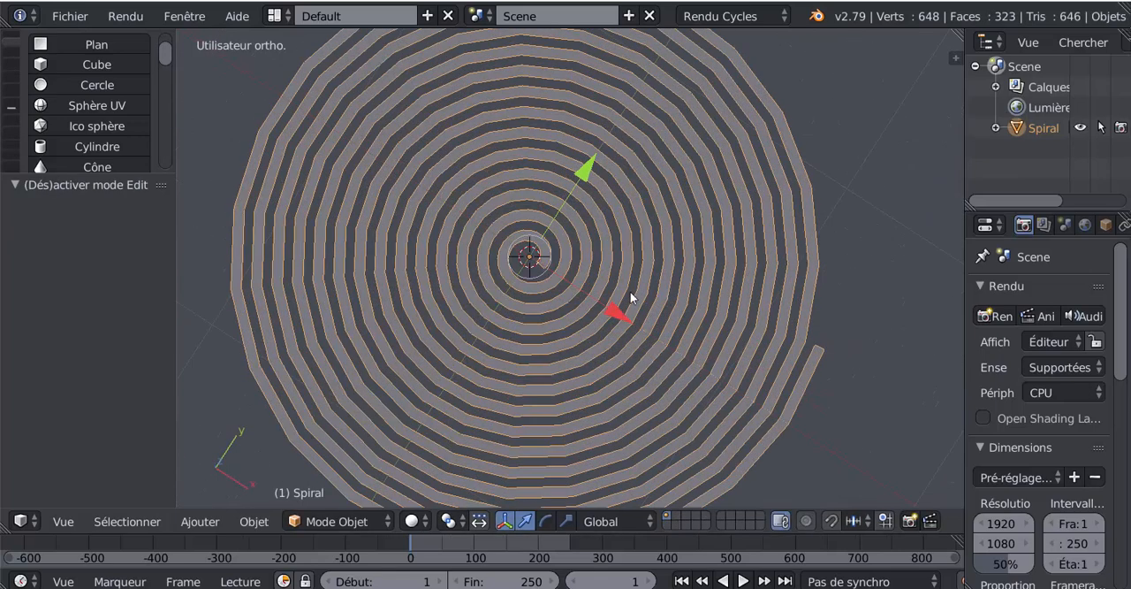
pyautogui.scroll(-3, 631, 294)
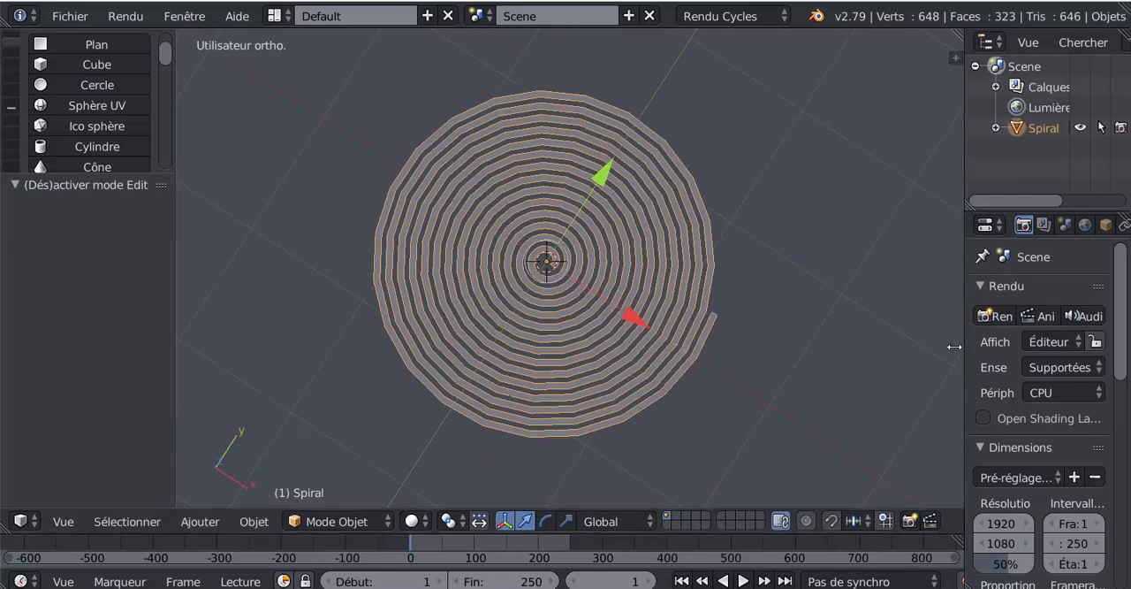
# Step: Add a Catmull-Clark Subdivision Surface modifier to the spiral with 1 view subdivision and apply it
pyautogui.moveTo(964, 345); pyautogui.dragTo(869, 345)
pyautogui.scroll(2, 618, 375)
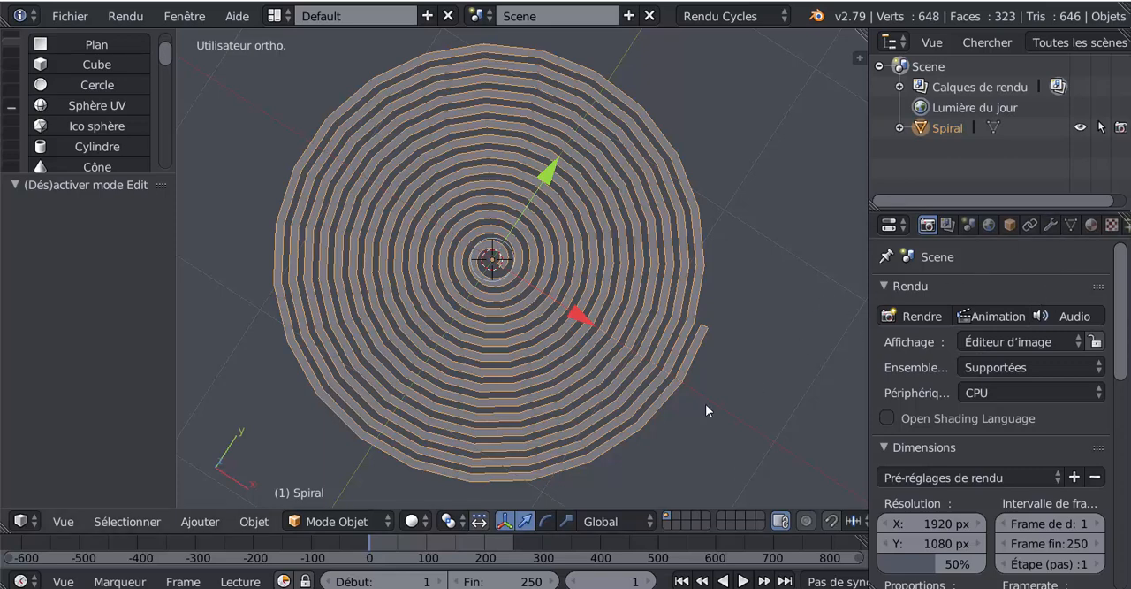
pyautogui.press('KP_7')
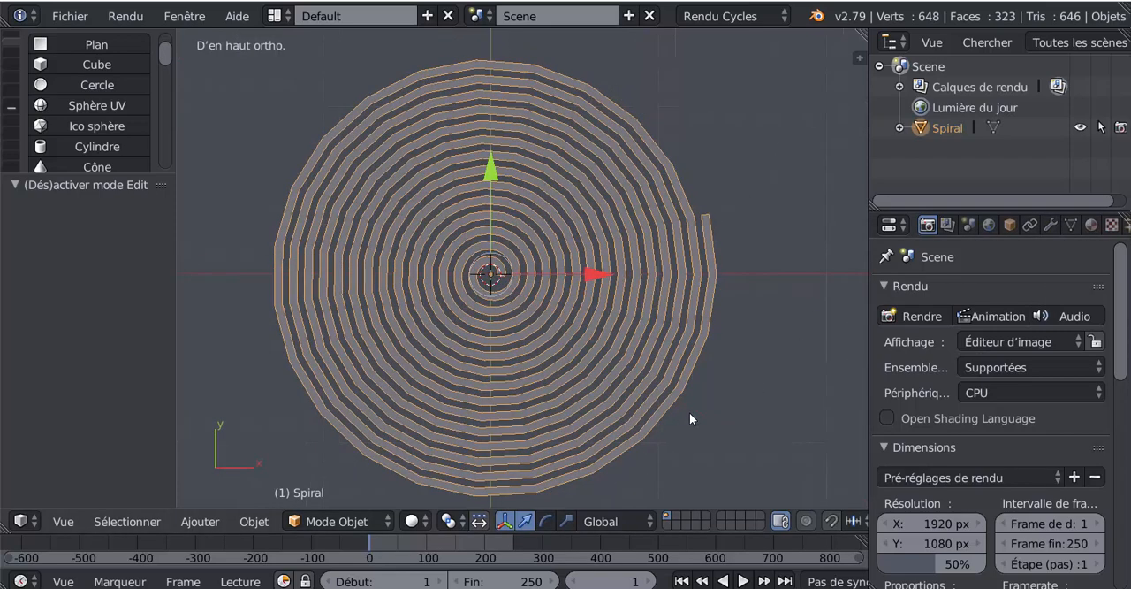
pyautogui.click(1050, 224)
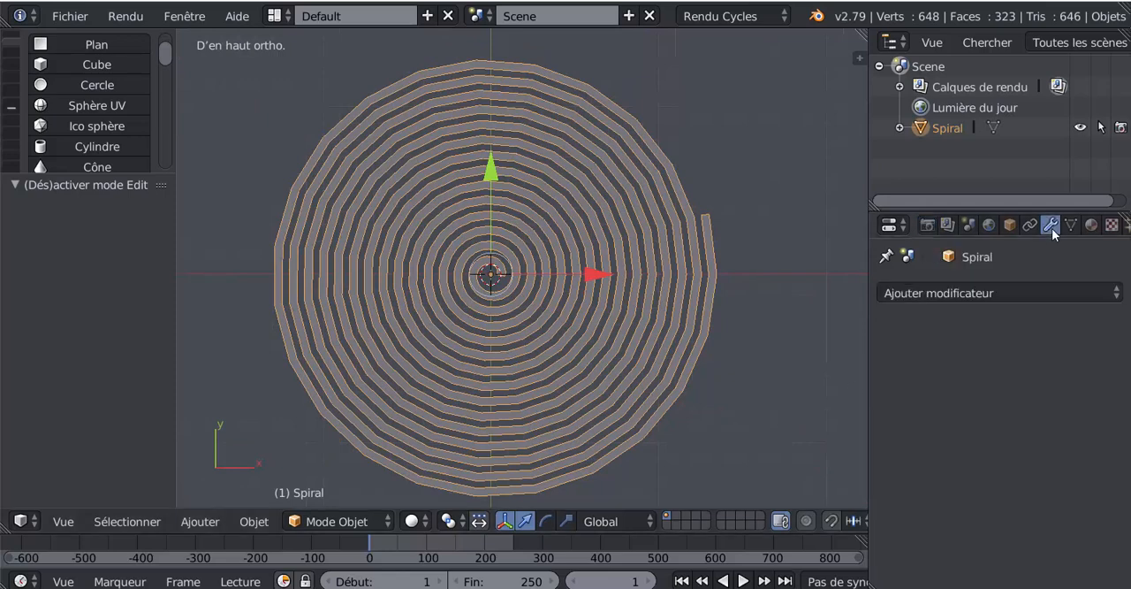
pyautogui.click(988, 292)
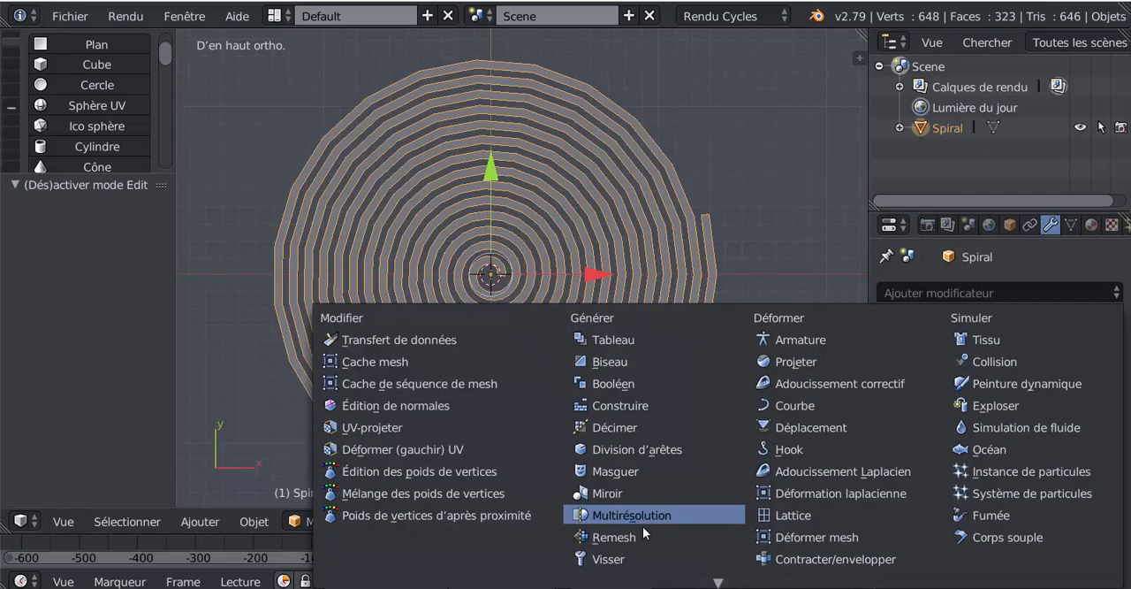
pyautogui.scroll(-4, 642, 548)
pyautogui.click(642, 568)
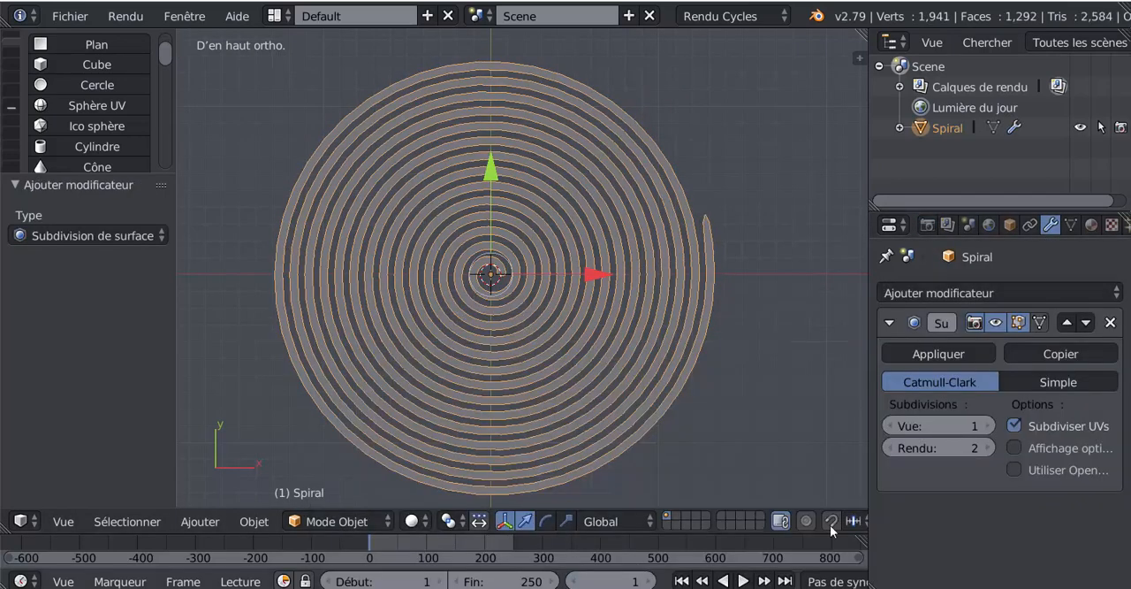
pyautogui.click(941, 354)
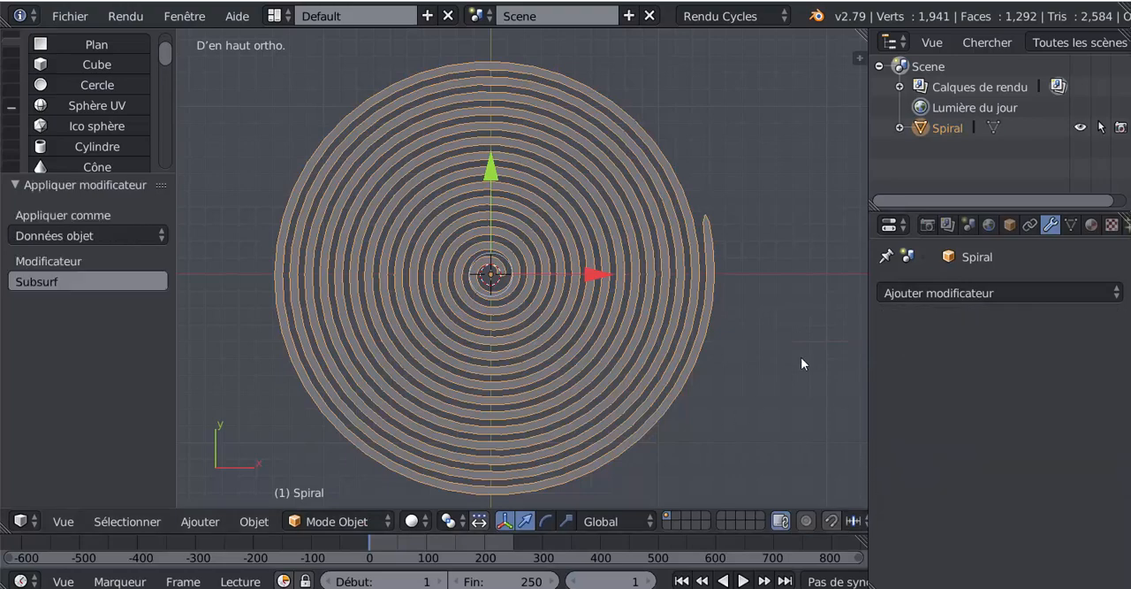
# Step: Create a new material with the default diffuse BSDF surface for the spiral
pyautogui.moveTo(867, 354)
pyautogui.mouseDown()
pyautogui.moveTo(955, 354)
pyautogui.moveTo(853, 360)
pyautogui.mouseUp()
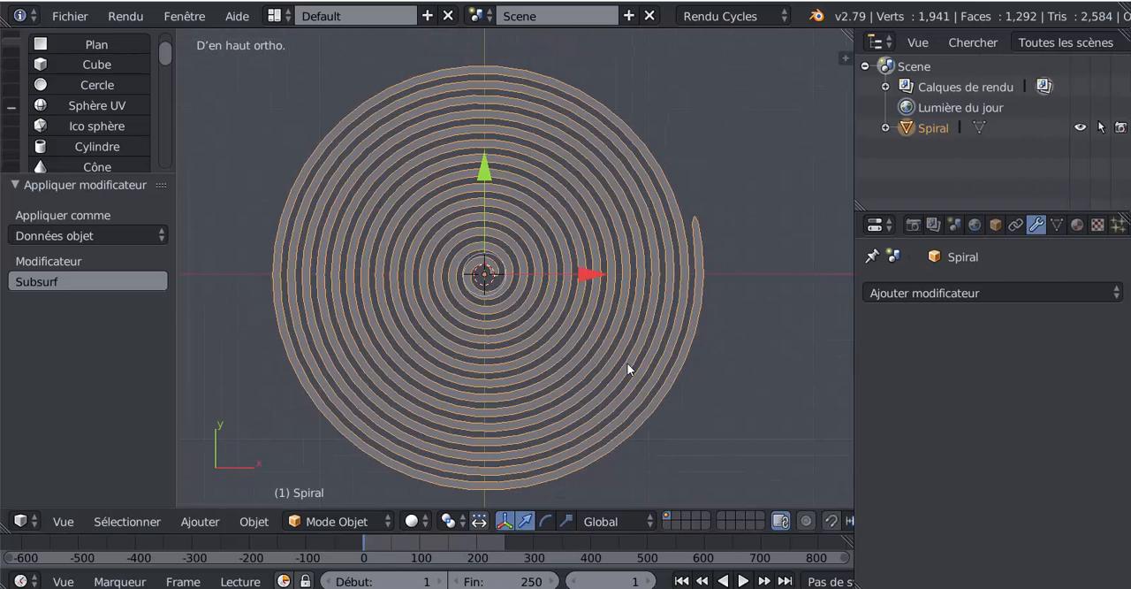
pyautogui.click(1076, 224)
pyautogui.click(936, 361)
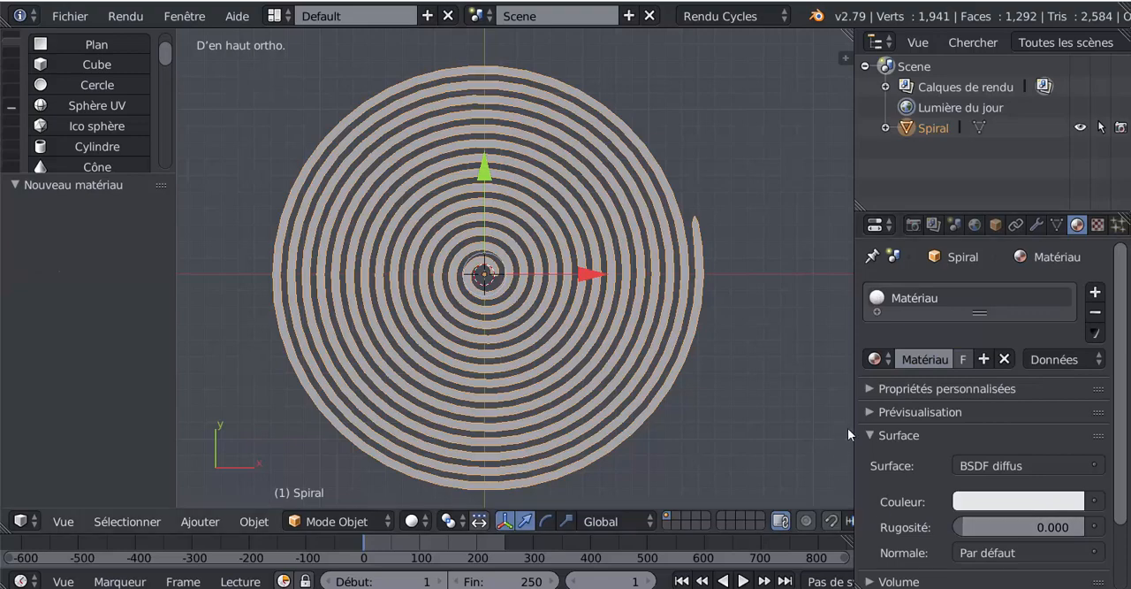
pyautogui.moveTo(856, 433); pyautogui.dragTo(927, 434)
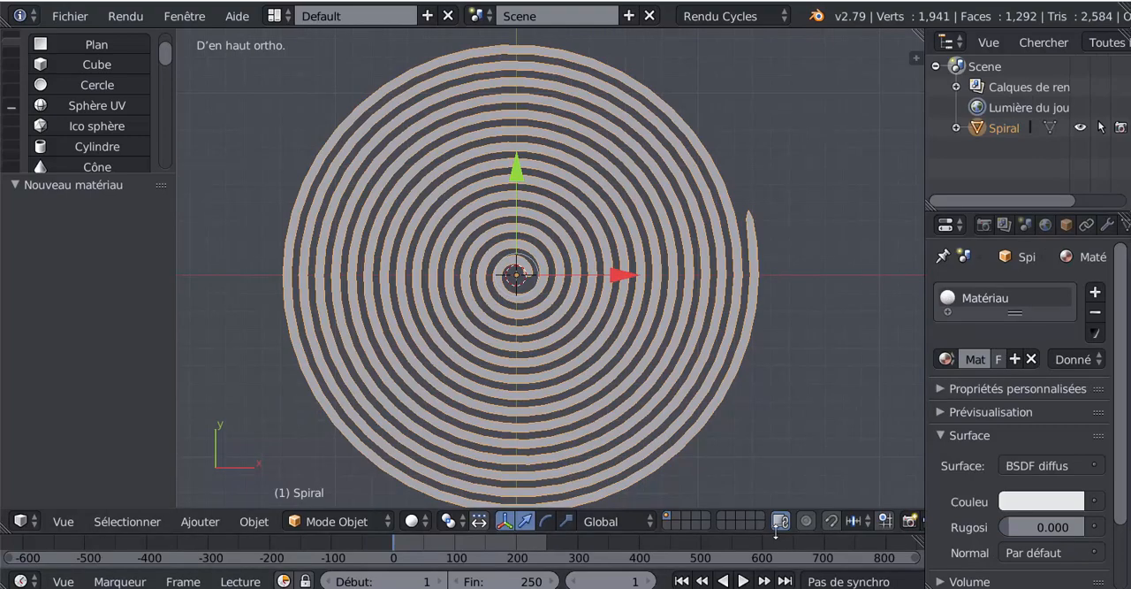
# Step: Enlarge the timeline area and set the animation's end frame to 25
pyautogui.moveTo(774, 533); pyautogui.dragTo(791, 471)
pyautogui.scroll(-3, 802, 364)
pyautogui.scroll(1, 802, 364)
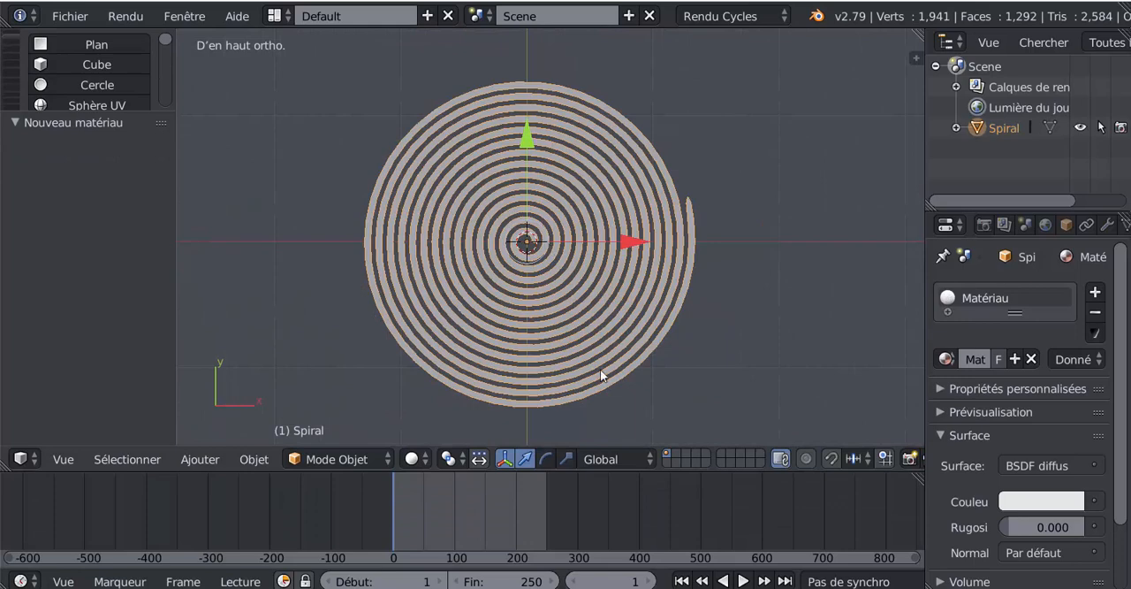
pyautogui.click(531, 582)
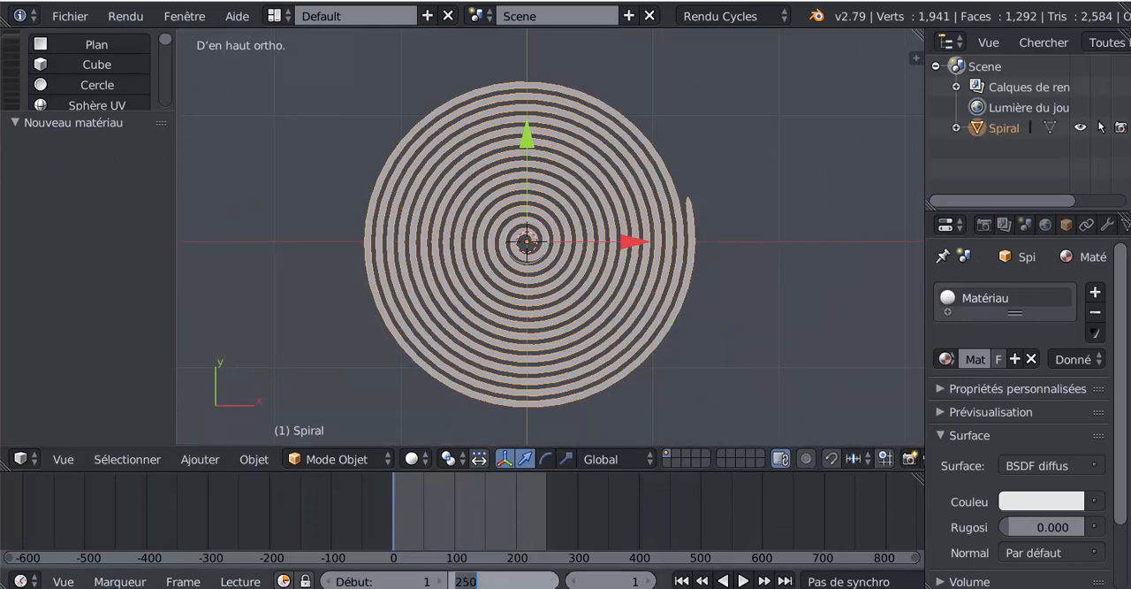
pyautogui.write('2')
pyautogui.press('Return')
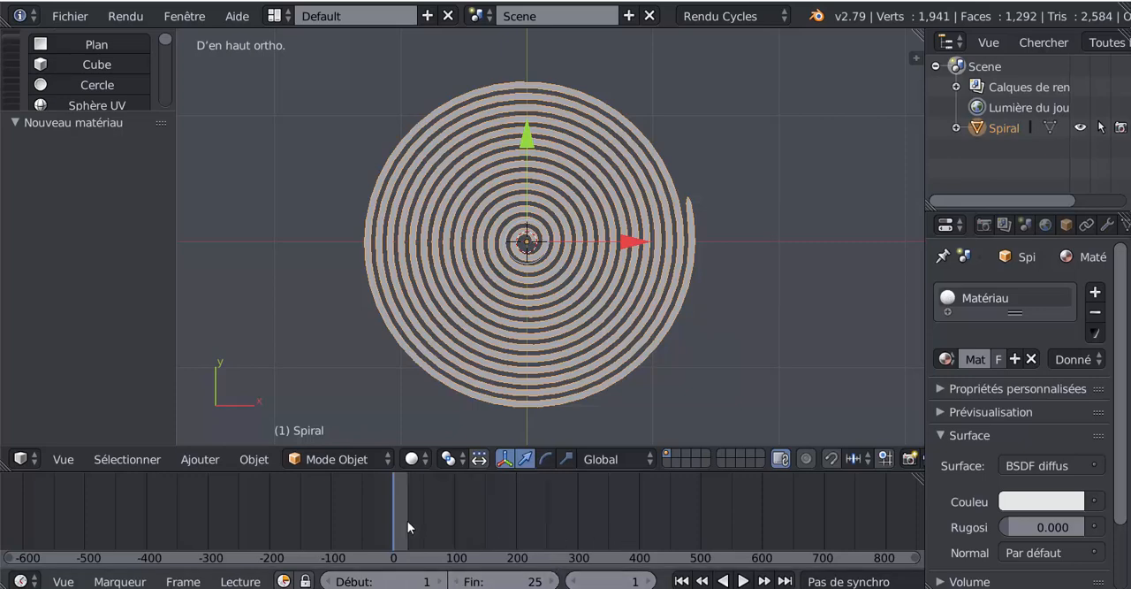
pyautogui.scroll(5, 336, 512)
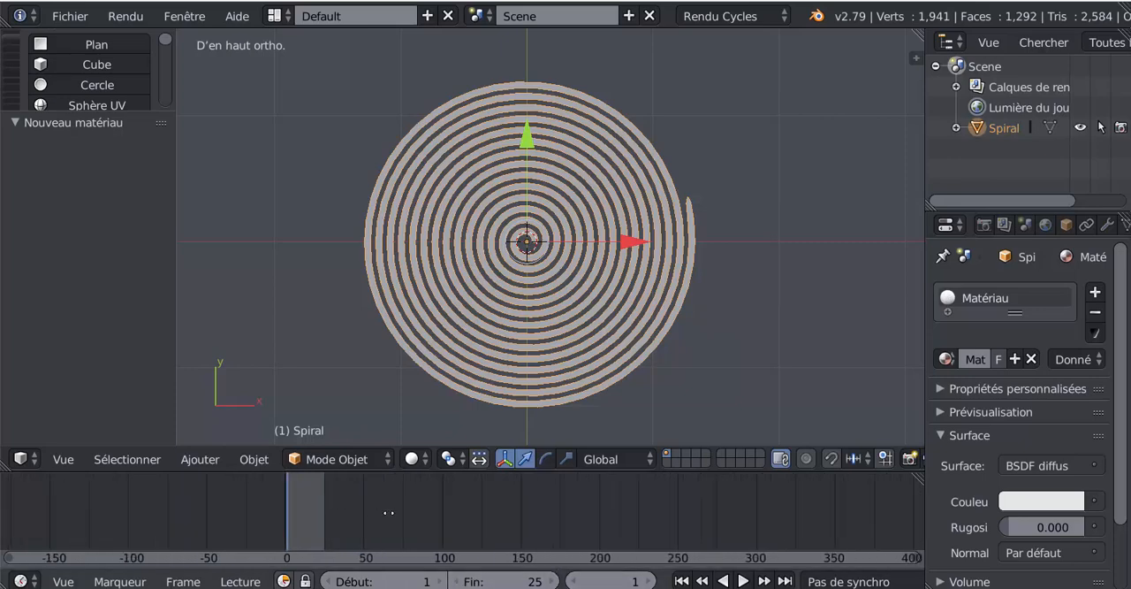
pyautogui.moveTo(339, 513); pyautogui.dragTo(450, 513, button='middle')
# Step: Enable automatic keyframe insertion and record a keyframe for the unmoved spiral at frame 1
pyautogui.click(639, 582)
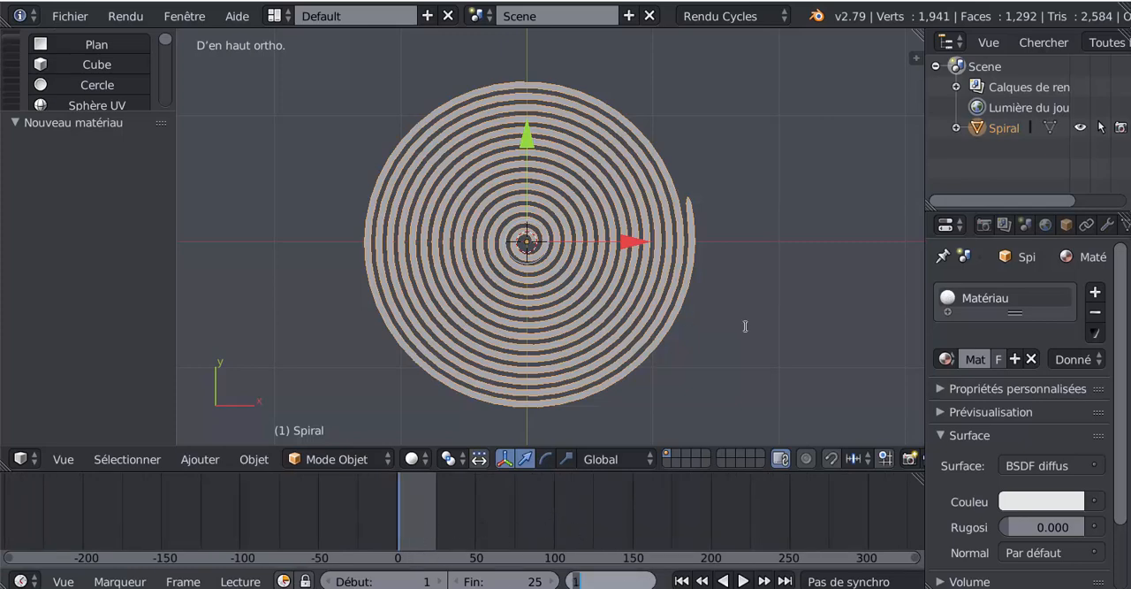
pyautogui.click(594, 534)
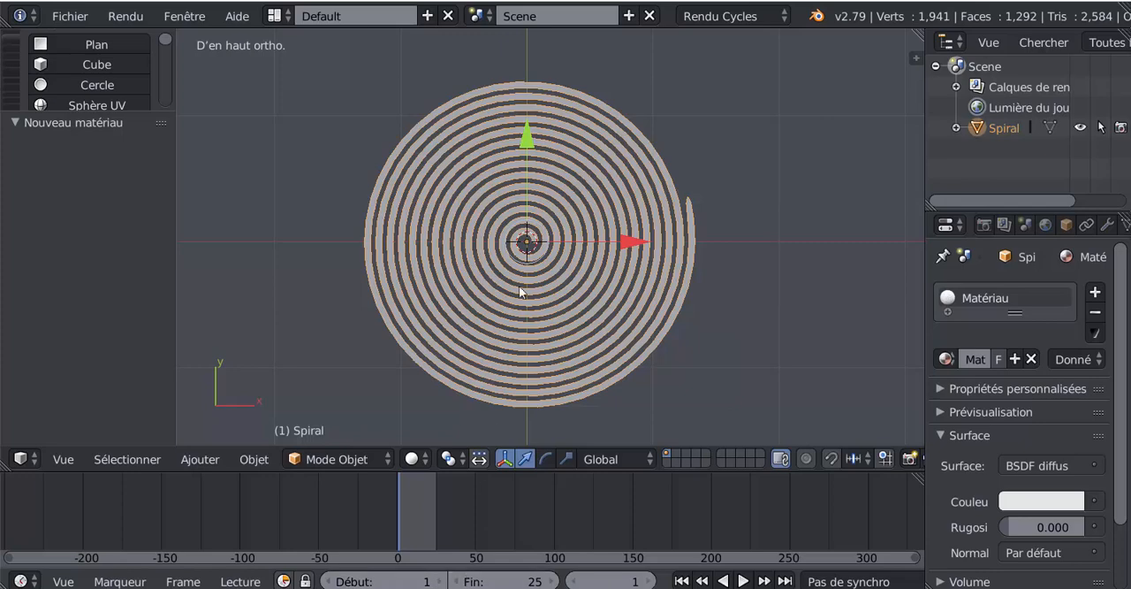
pyautogui.hscroll(5, 846, 583)
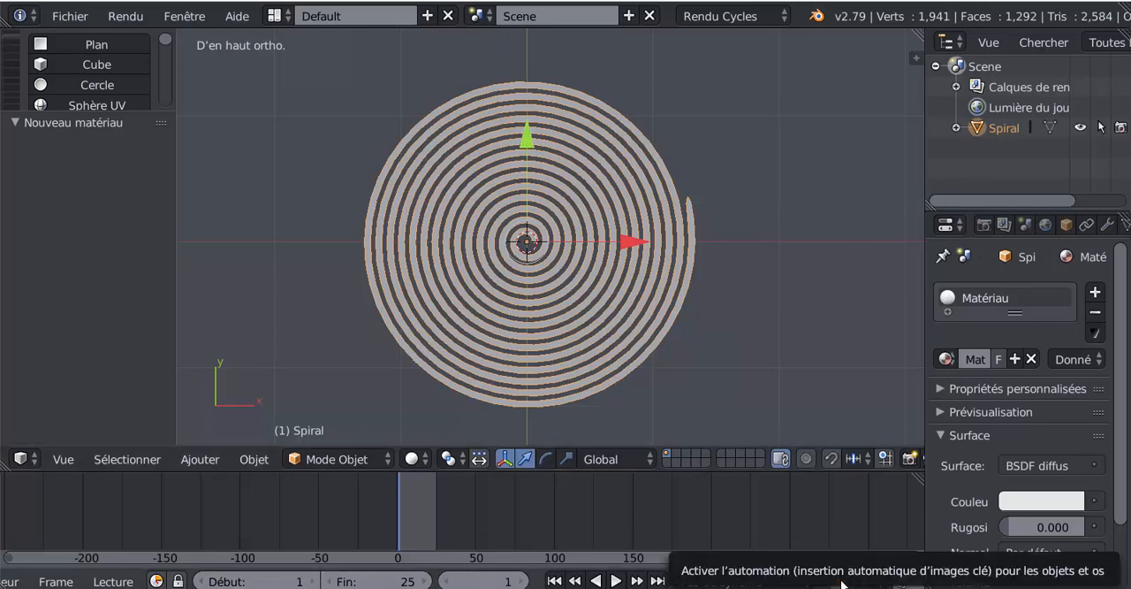
pyautogui.click(839, 580)
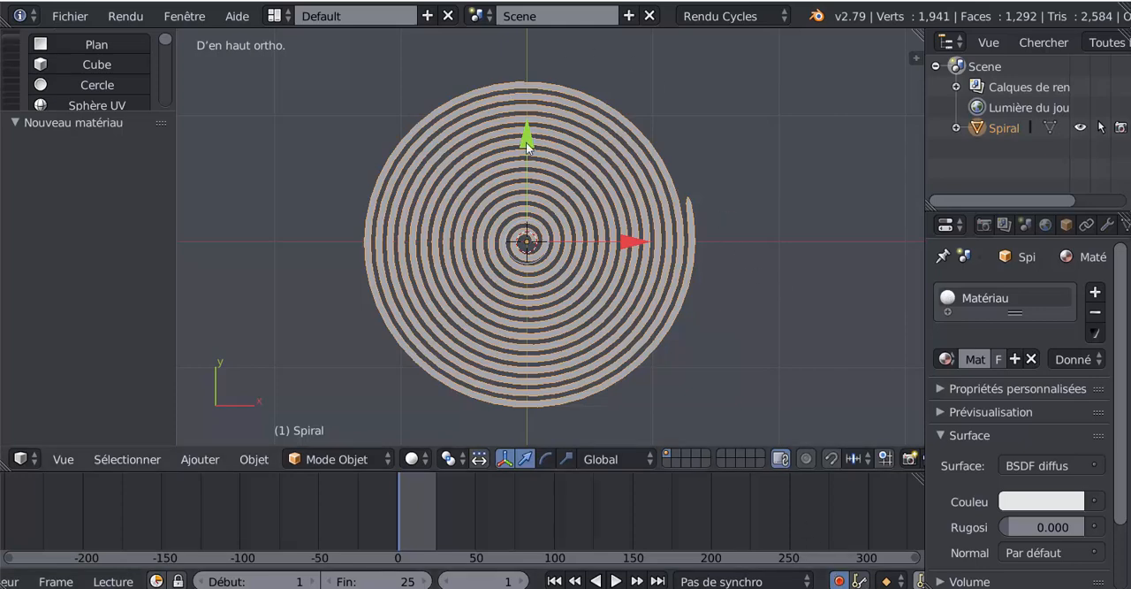
pyautogui.click(526, 141)
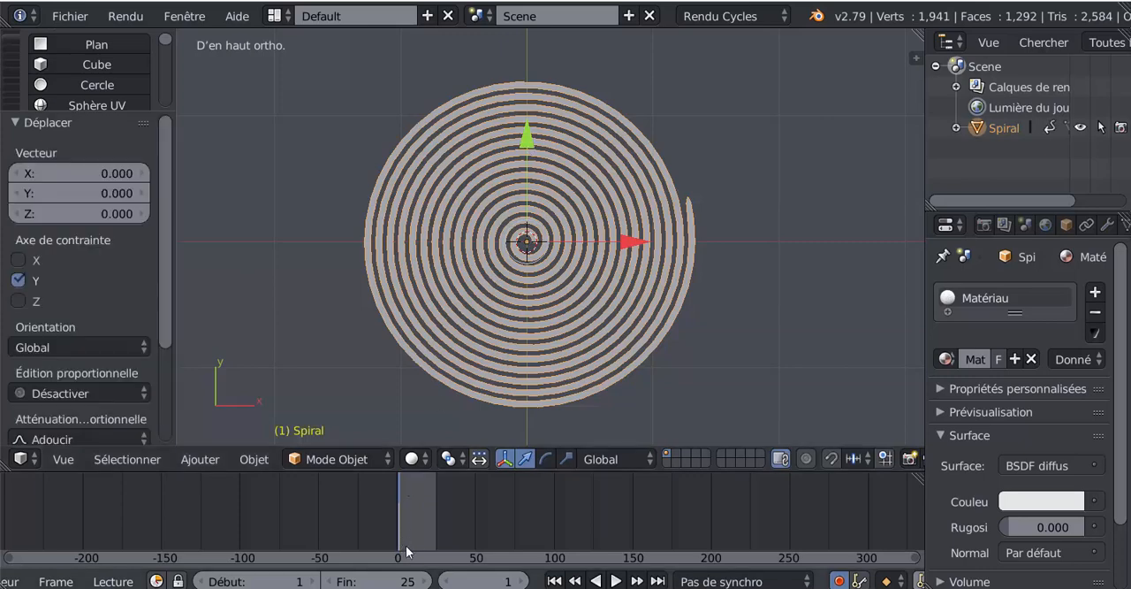
pyautogui.scroll(5, 408, 510)
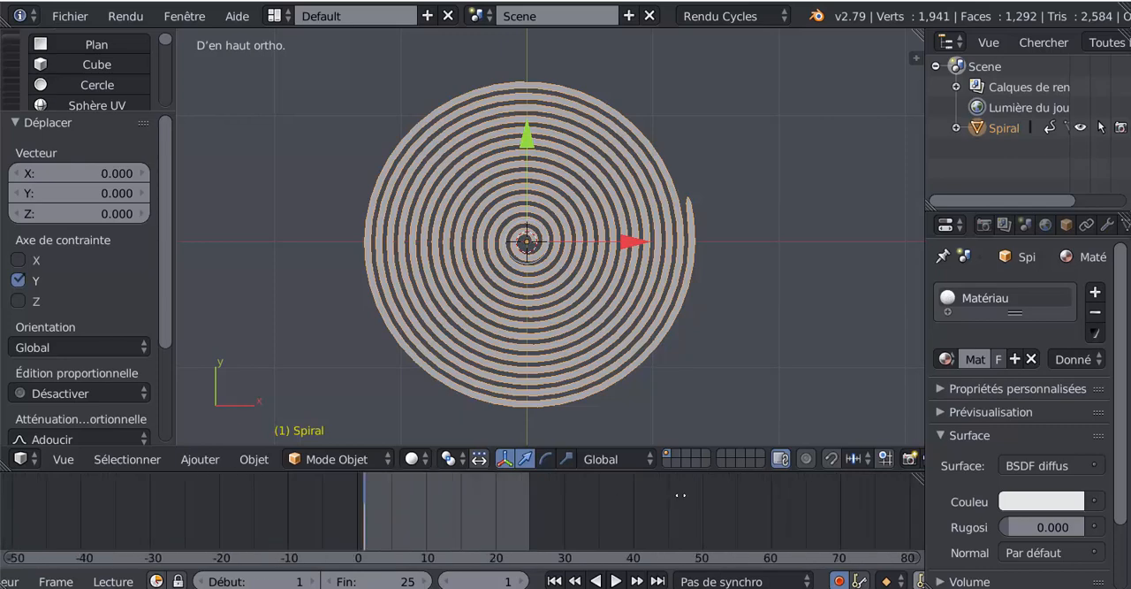
# Step: Set the current frame of the animation to 25
pyautogui.moveTo(681, 494); pyautogui.dragTo(786, 499, button='middle')
pyautogui.click(669, 520)
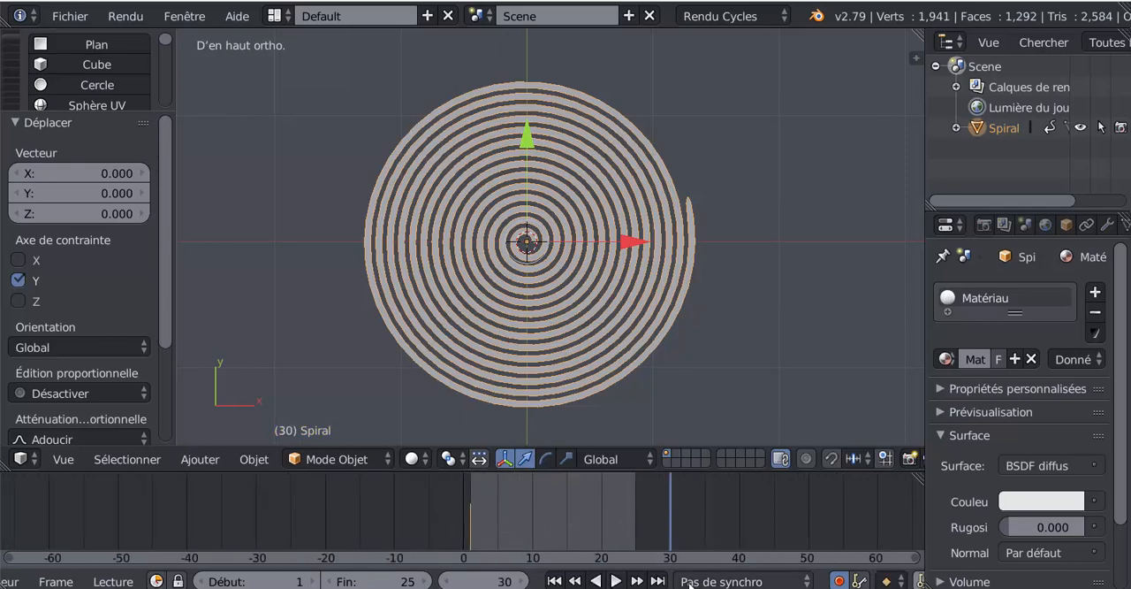
pyautogui.click(469, 581)
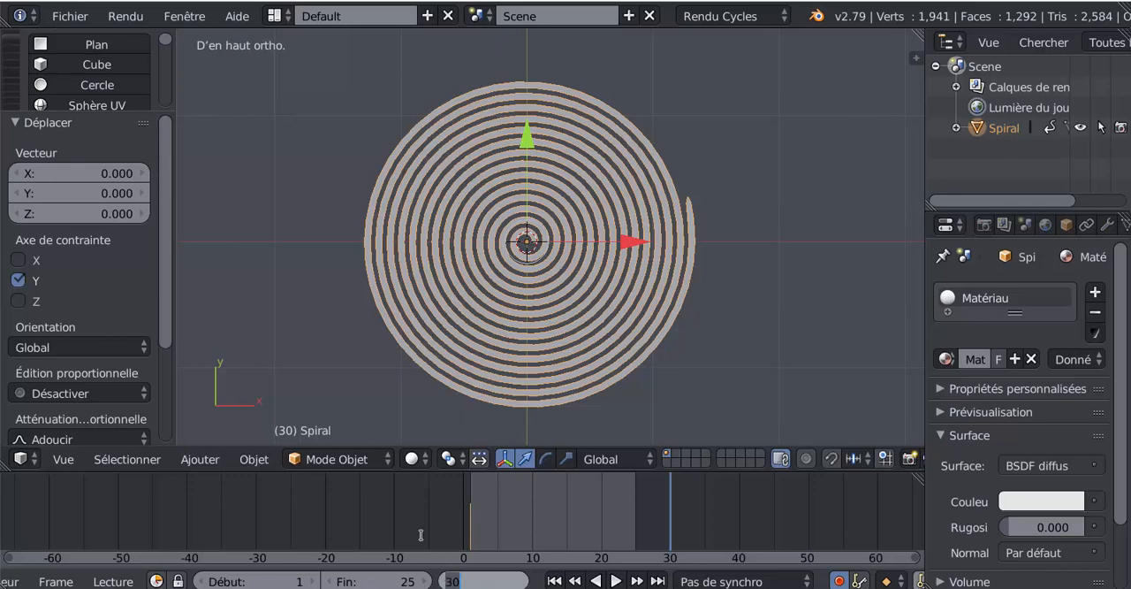
pyautogui.write('25')
pyautogui.press('Return')
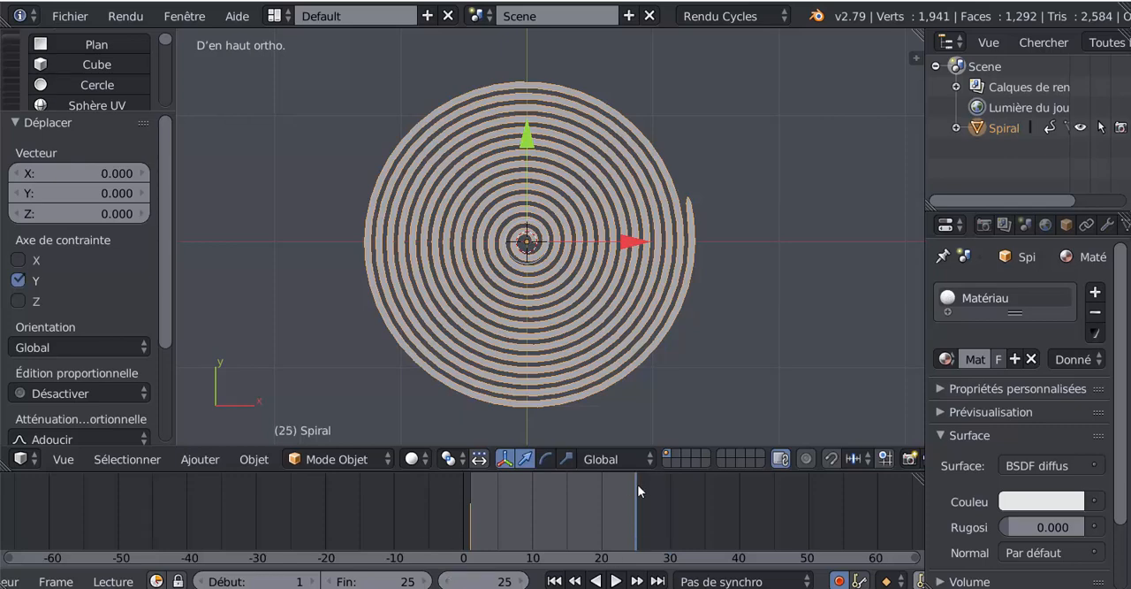
# Step: Rotate the spiral by about -359° in the top view at frame 25, recording its second keyframe
pyautogui.scroll(-1, 629, 354)
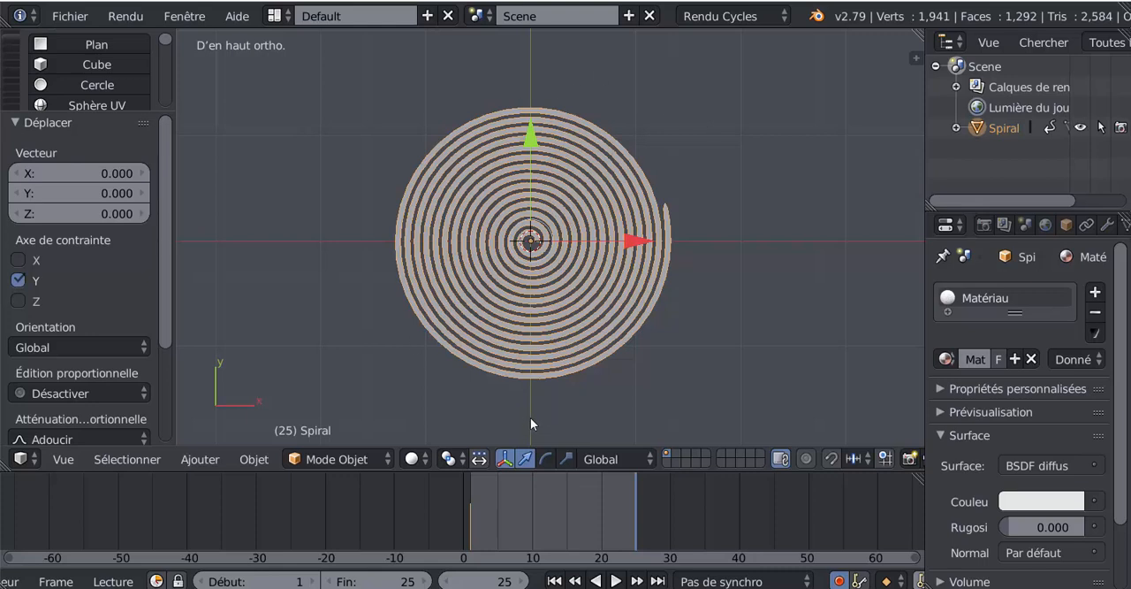
pyautogui.press('r')
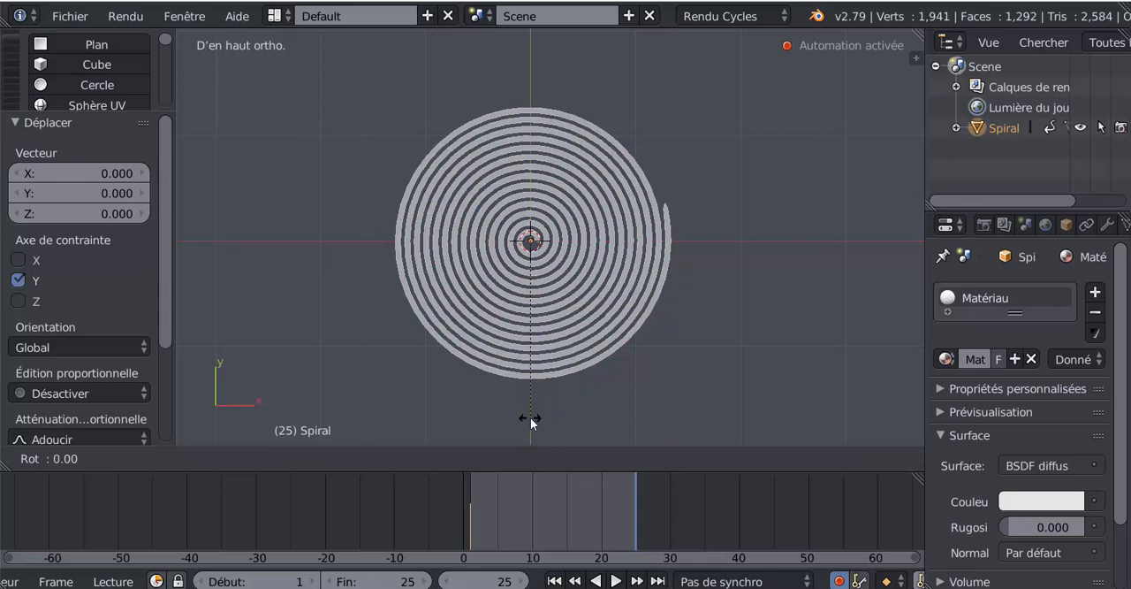
pyautogui.press('Escape')
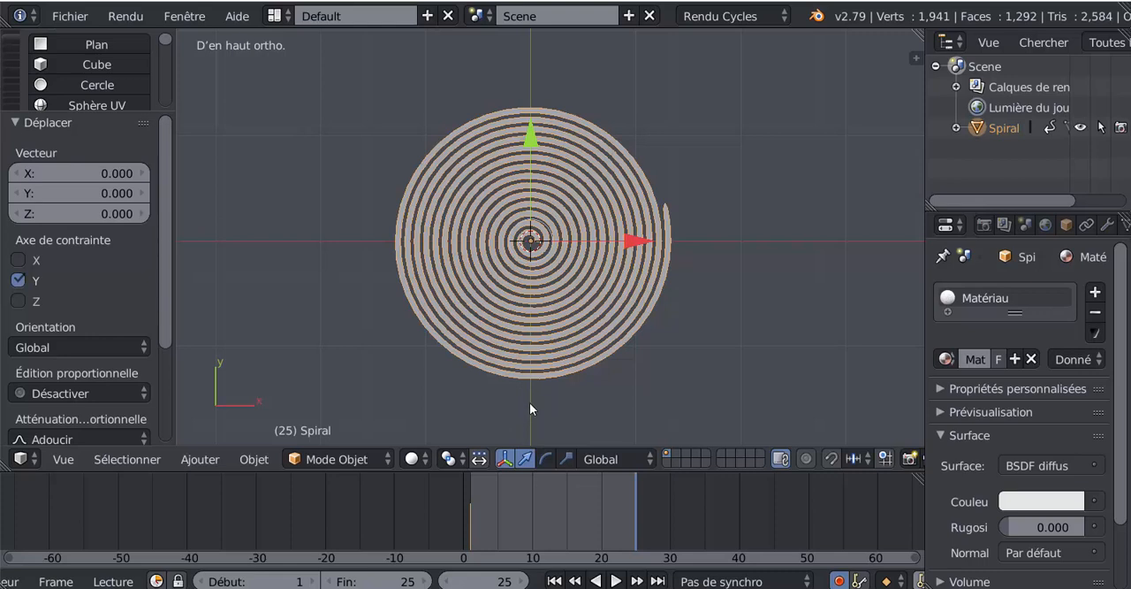
pyautogui.press('r')
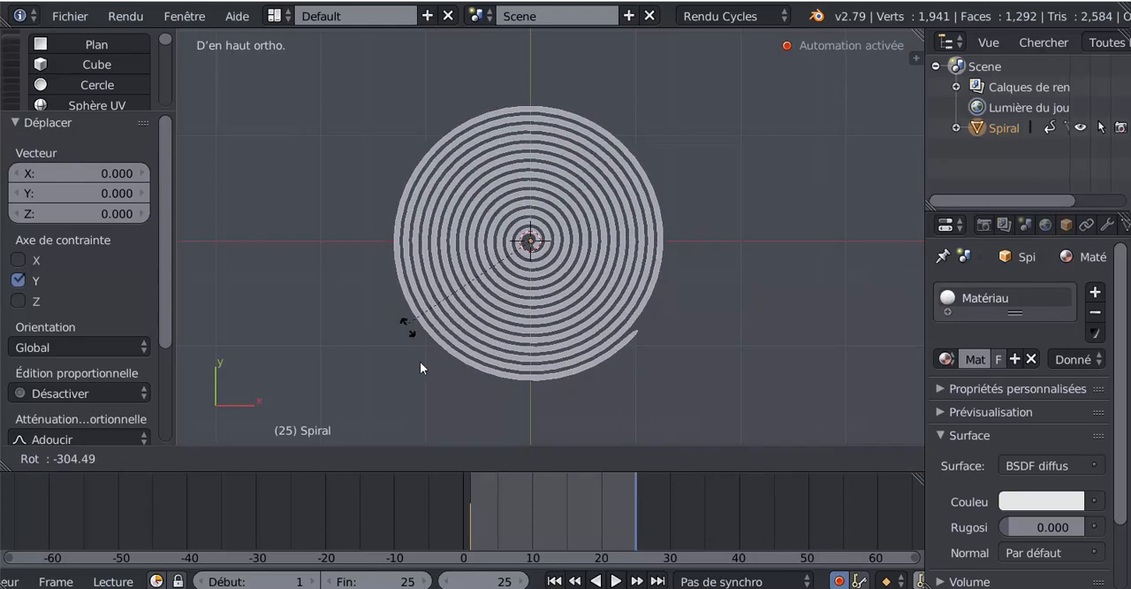
pyautogui.click(530, 431)
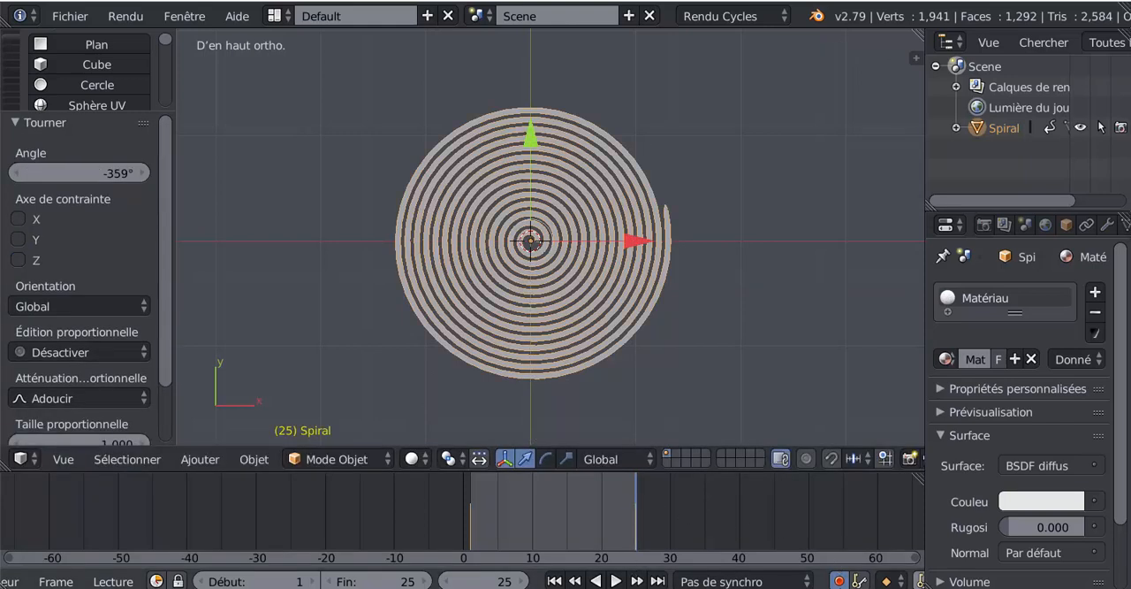
# Step: Disable automatic keyframe insertion, and play the spiral's animation briefly before stopping it
pyautogui.click(839, 581)
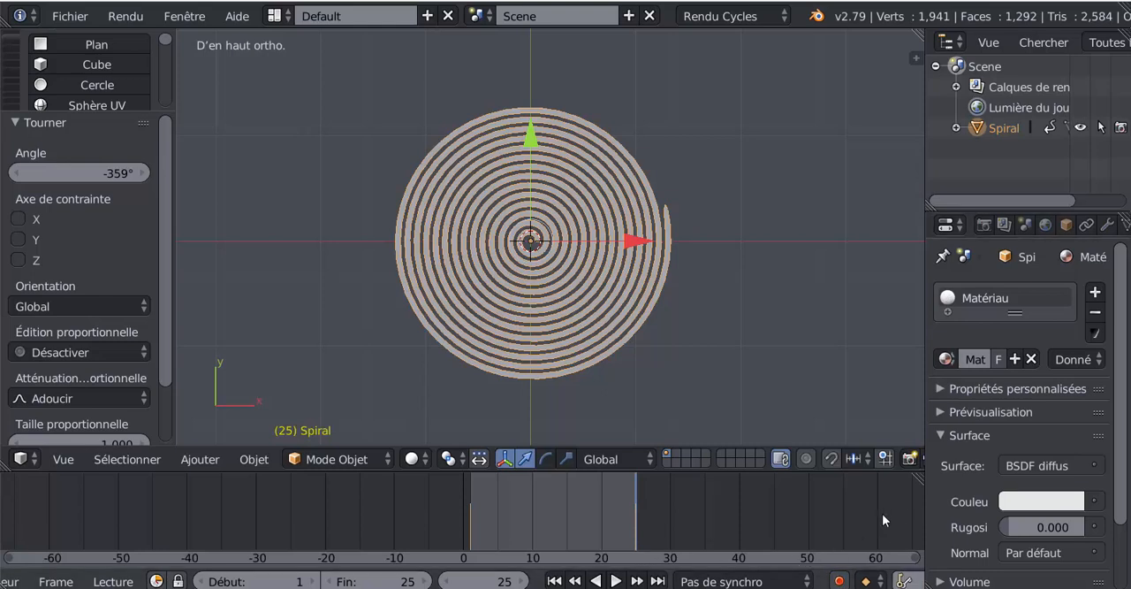
pyautogui.click(616, 580)
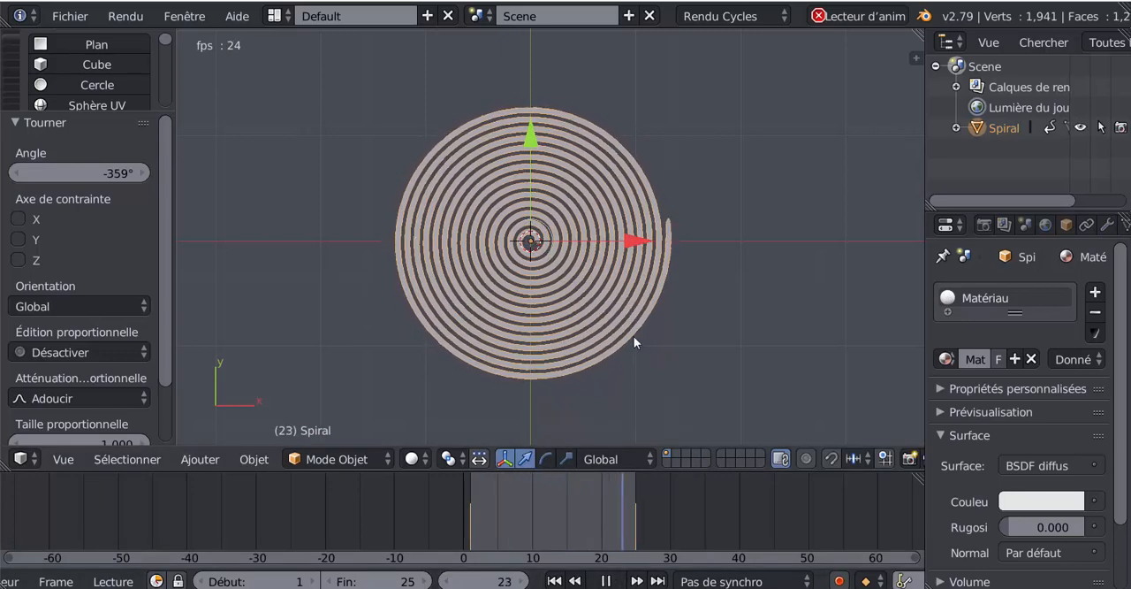
pyautogui.click(606, 581)
# Step: Split the 3D view to open a Dope Sheet beside it, and widen its keyframe area by narrowing the channel list
pyautogui.moveTo(919, 36); pyautogui.dragTo(659, 98)
pyautogui.click(677, 459)
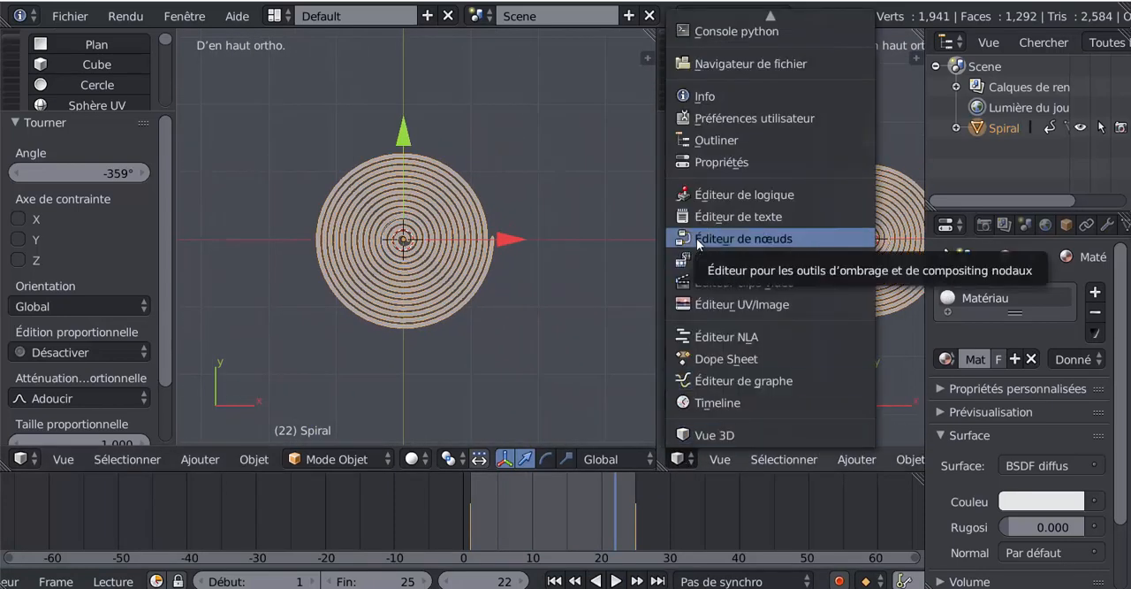
pyautogui.click(700, 363)
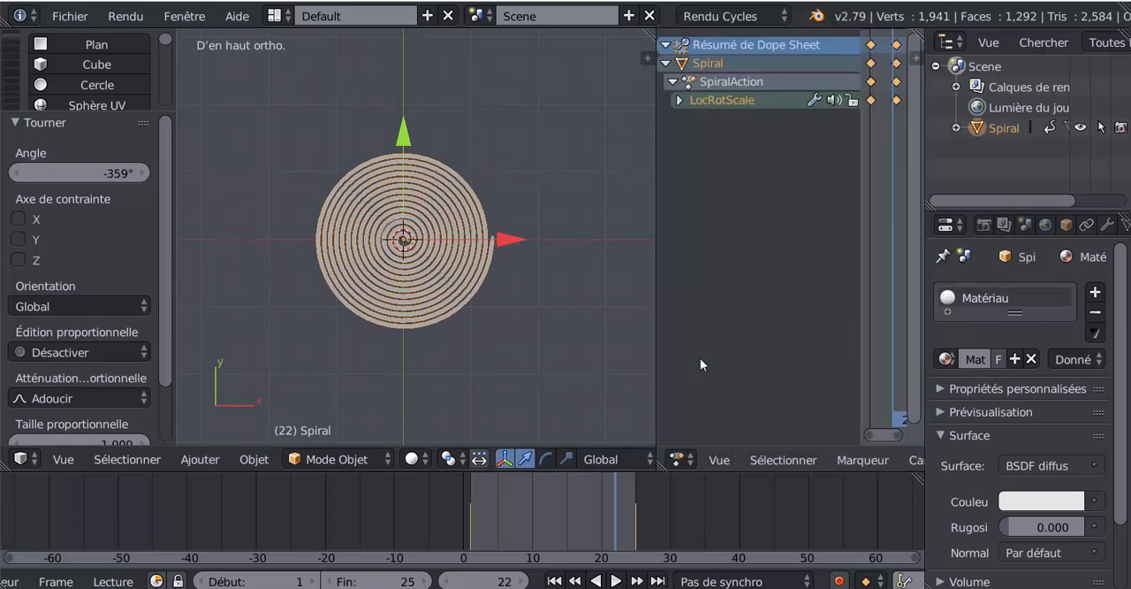
pyautogui.moveTo(859, 251); pyautogui.dragTo(745, 246)
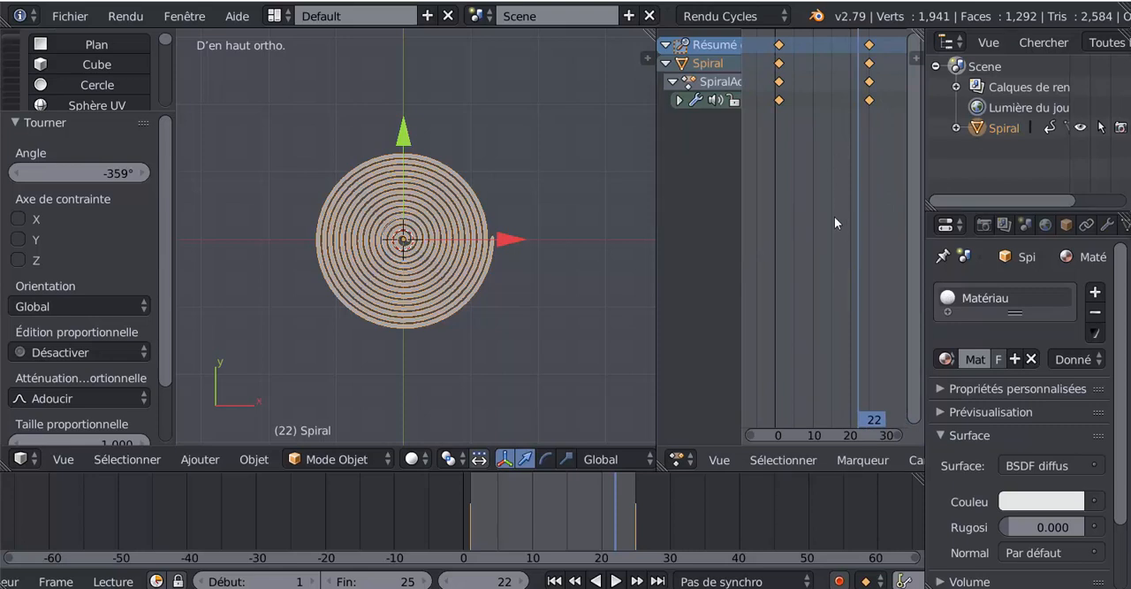
# Step: Set the interpolation of the spiral's keyframes to linear (Linéaire) and start playing the animation
pyautogui.press('t')
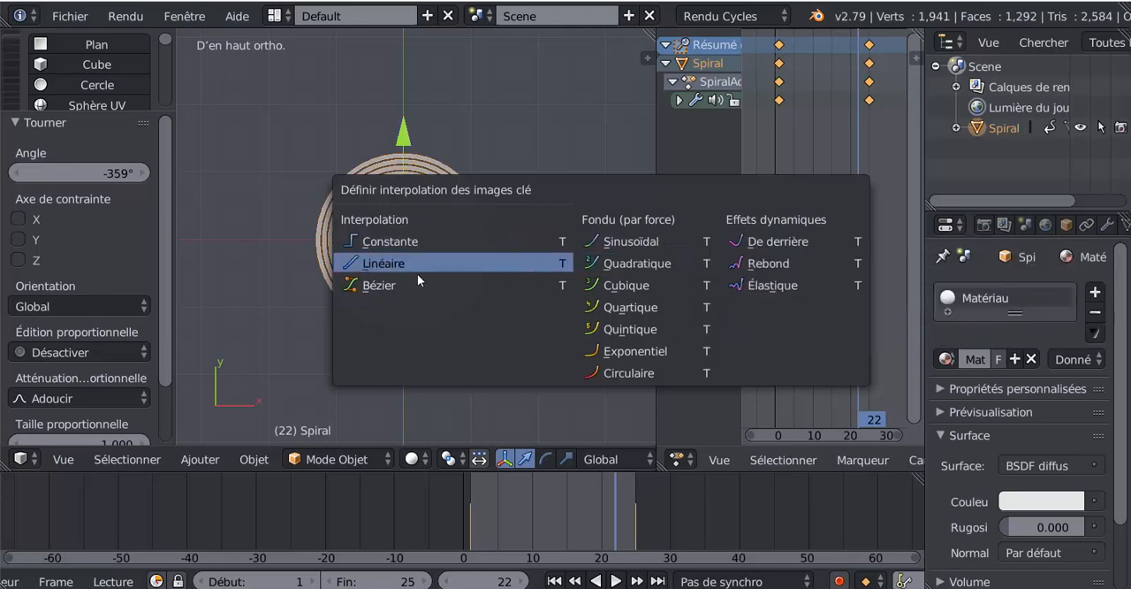
pyautogui.click(391, 263)
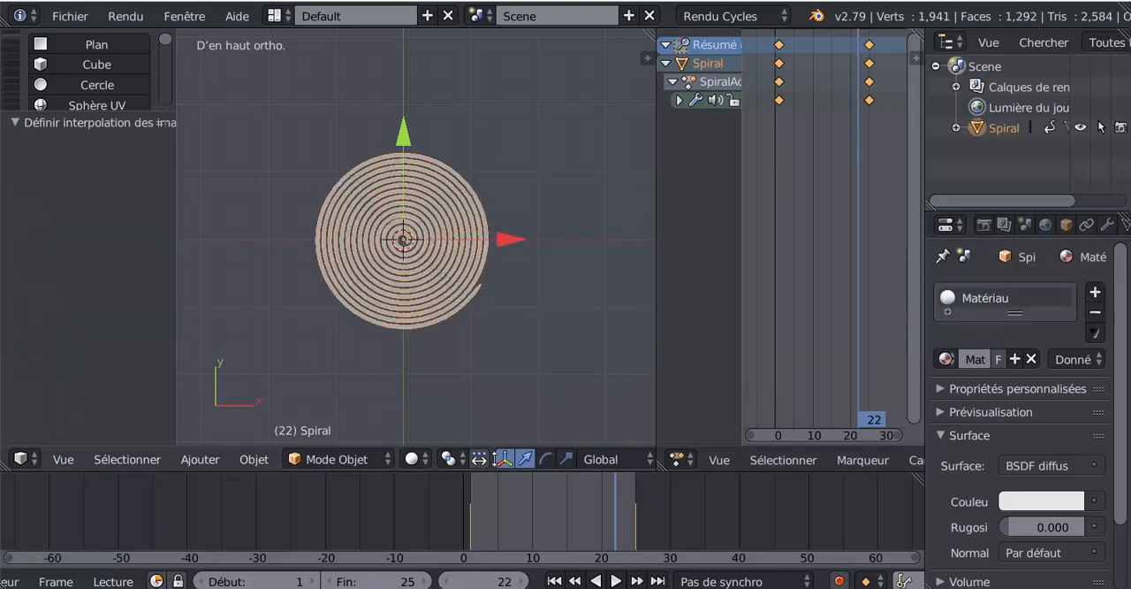
pyautogui.click(617, 581)
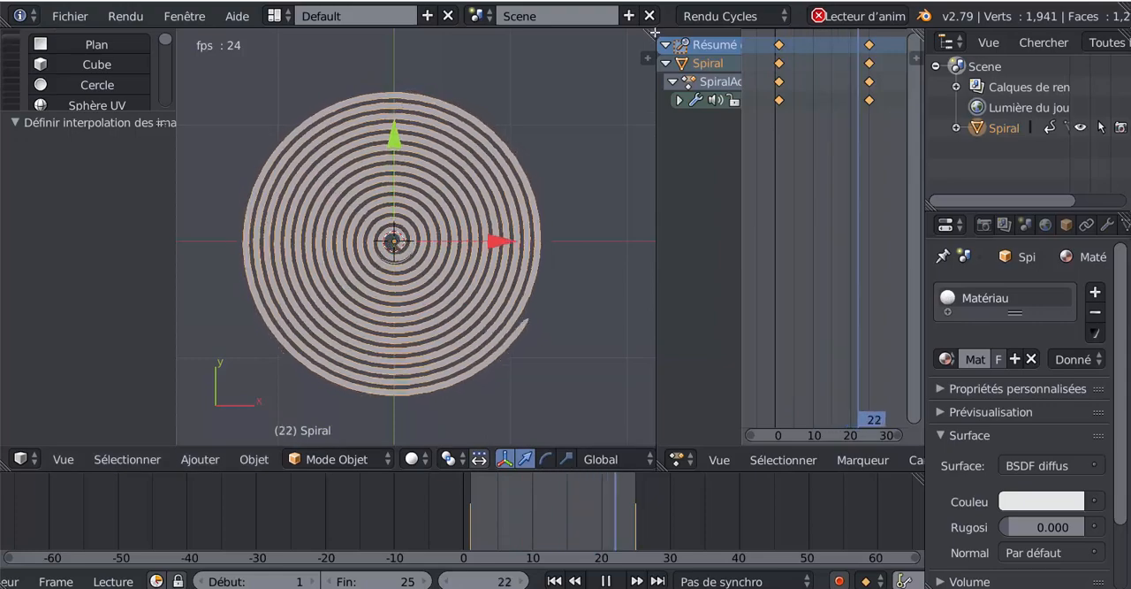
# Step: Enlarge the 3D view over the Dope Sheet, properties and timeline areas, and hide the 3D manipulator
pyautogui.moveTo(651, 37); pyautogui.dragTo(778, 186)
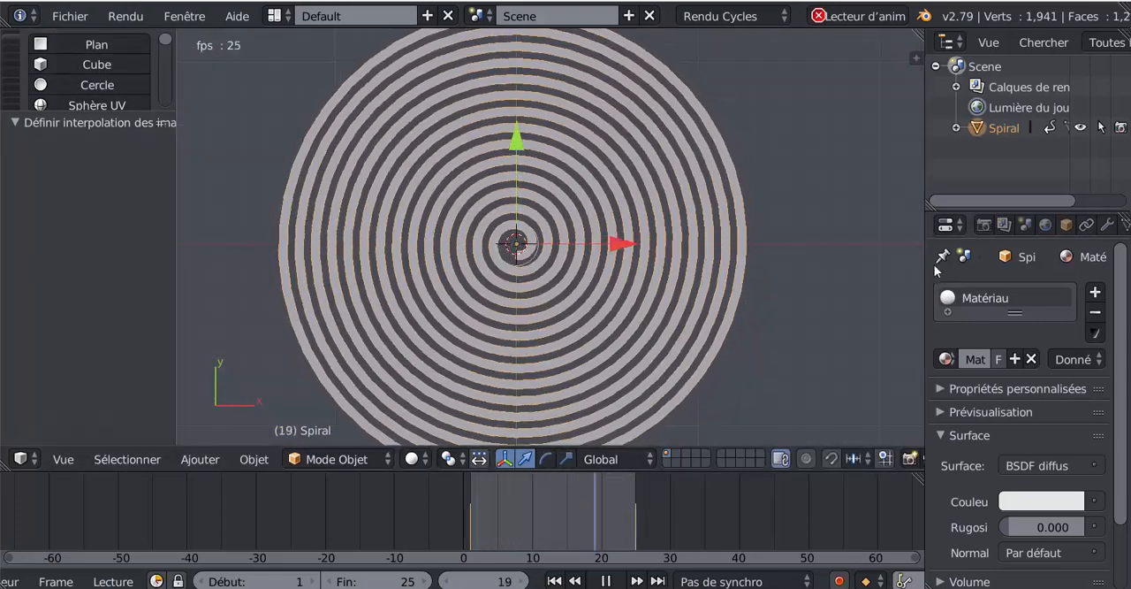
pyautogui.moveTo(925, 273); pyautogui.dragTo(1063, 276)
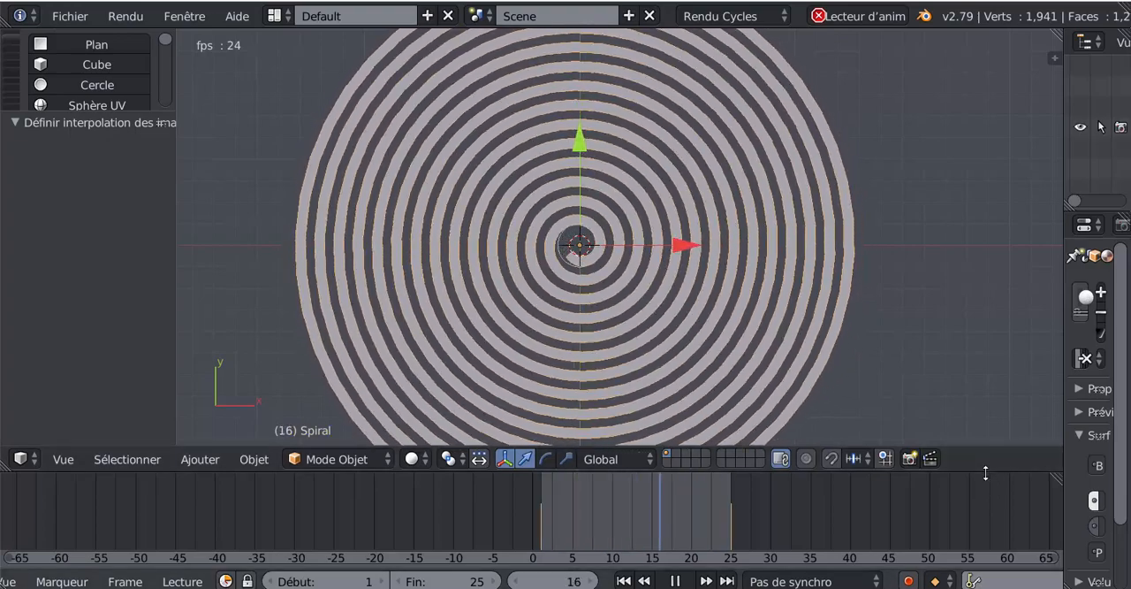
pyautogui.moveTo(986, 470); pyautogui.dragTo(968, 562)
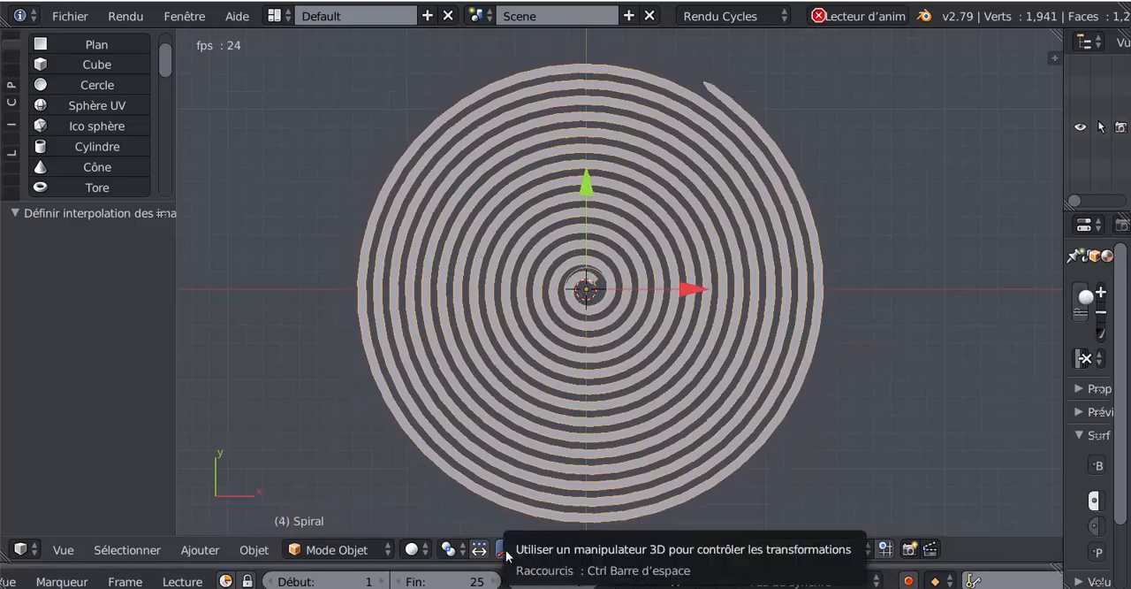
pyautogui.click(505, 550)
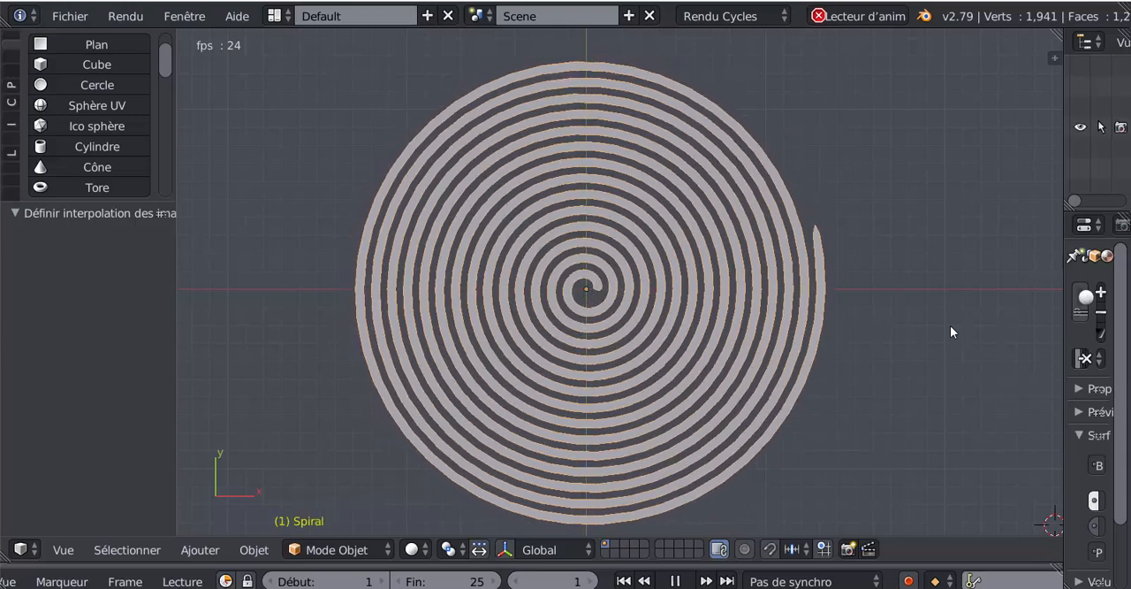
# Step: Stop and restart the animation playback to examine the hypnotic effect of the rotating spiral
pyautogui.click(677, 581)
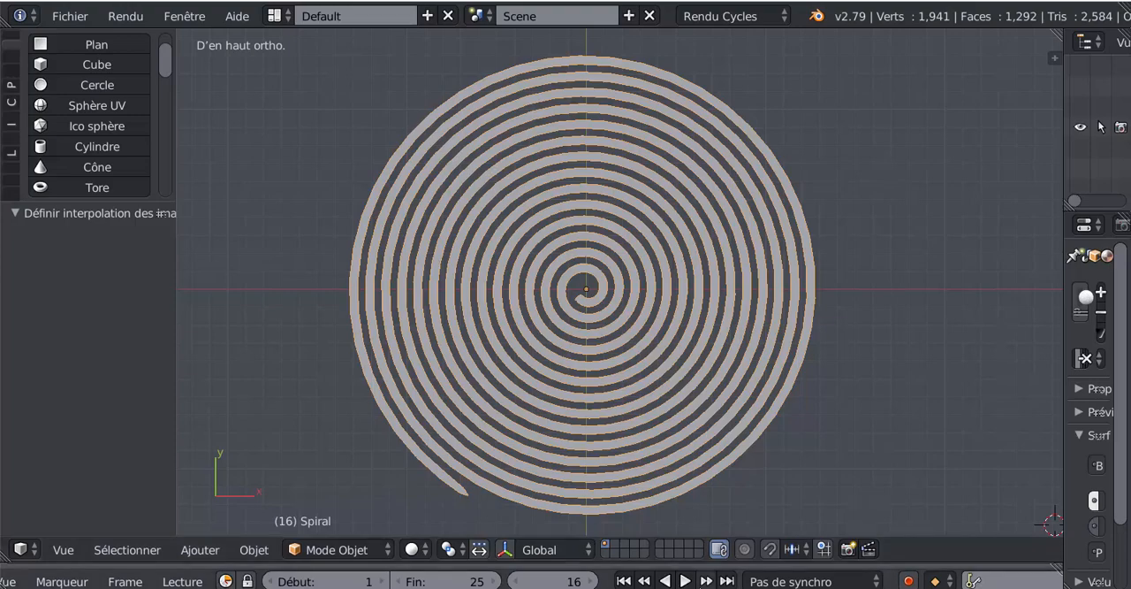
pyautogui.click(686, 581)
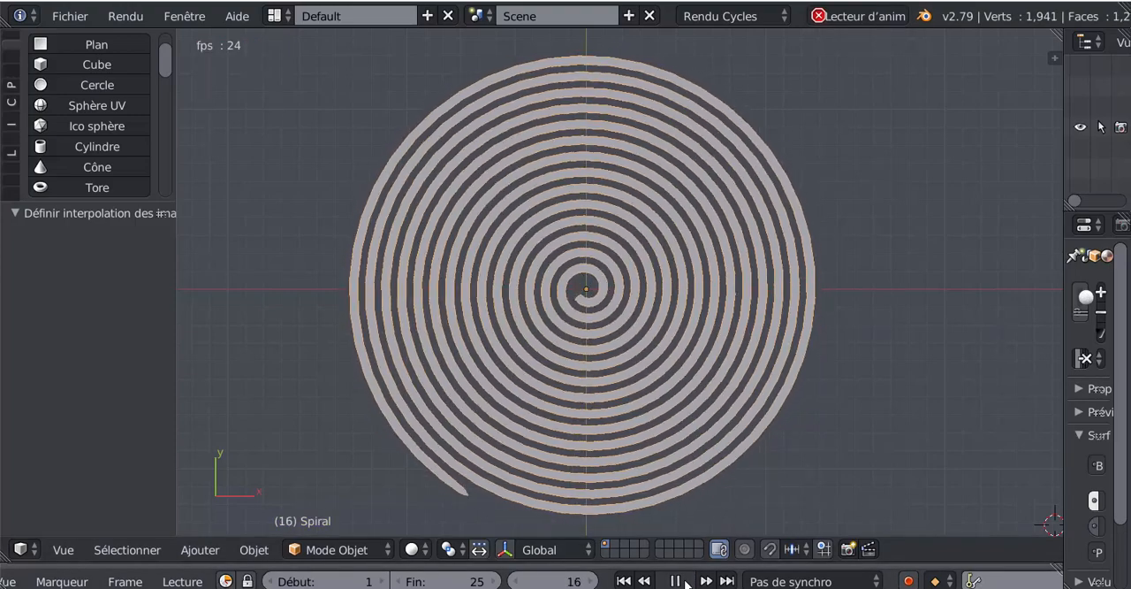
pyautogui.click(685, 580)
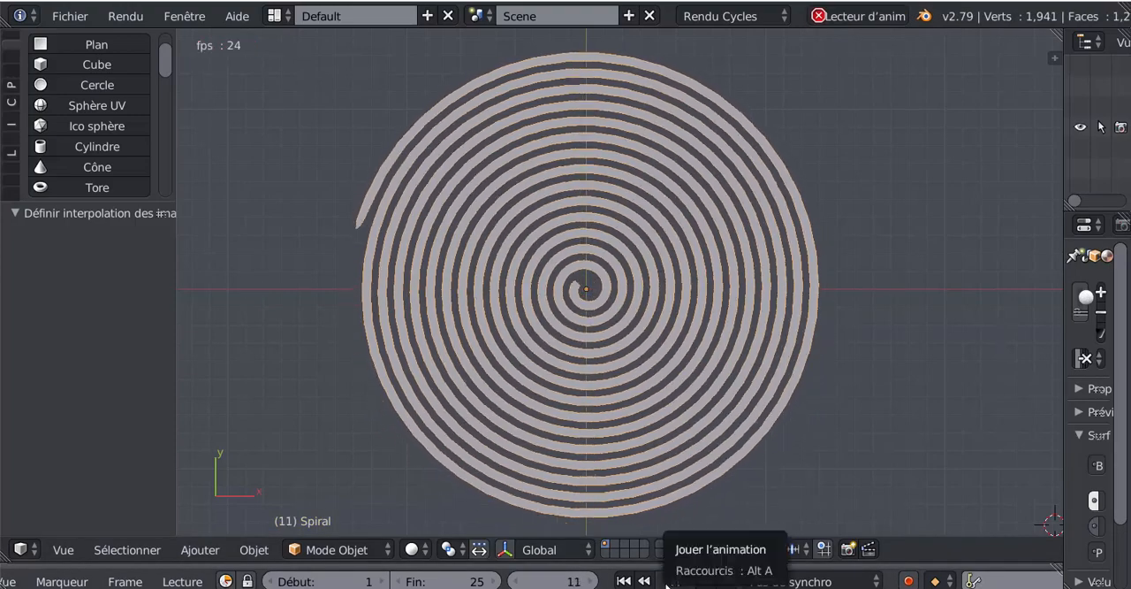